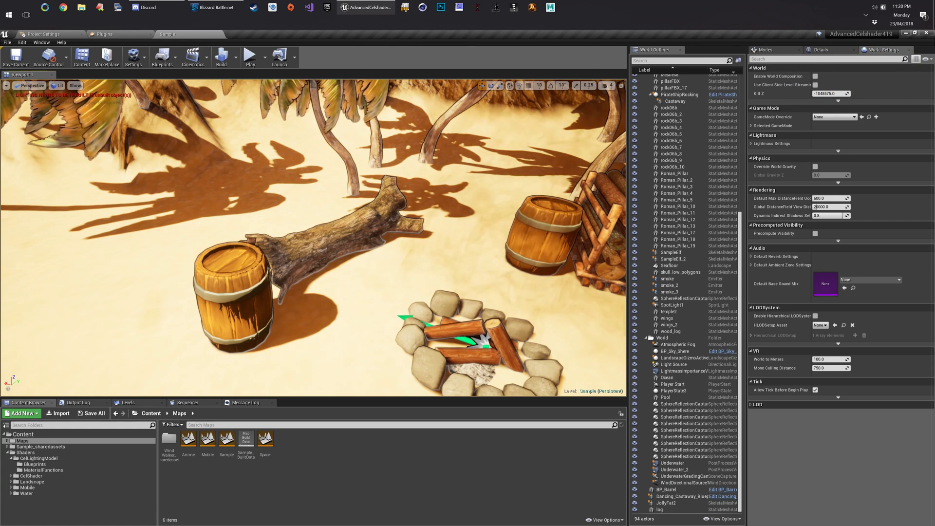
# Select the barrel beside the log and view it up close in the level
pyautogui.moveTo(373, 304); pyautogui.dragTo(336, 305, button='right')
pyautogui.press('w')
pyautogui.press('a')
pyautogui.press('d')
pyautogui.click(215, 297)
pyautogui.press('a')
pyautogui.moveTo(406, 327); pyautogui.dragTo(414, 334, button='right')
pyautogui.press('w')
pyautogui.press('s')
pyautogui.press('w')
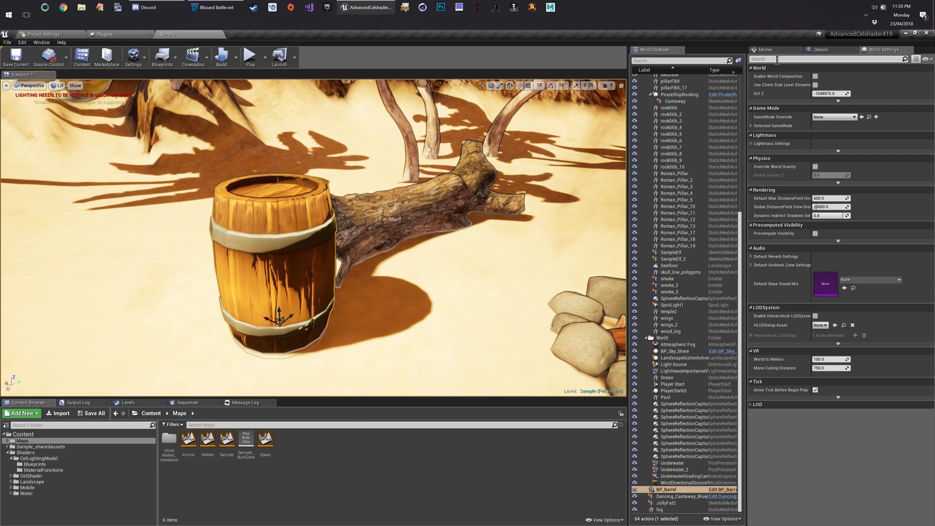
# Dock the Details panel ahead of Modes and World Settings in the same panel group
pyautogui.moveTo(847, 53); pyautogui.dragTo(179, 69)
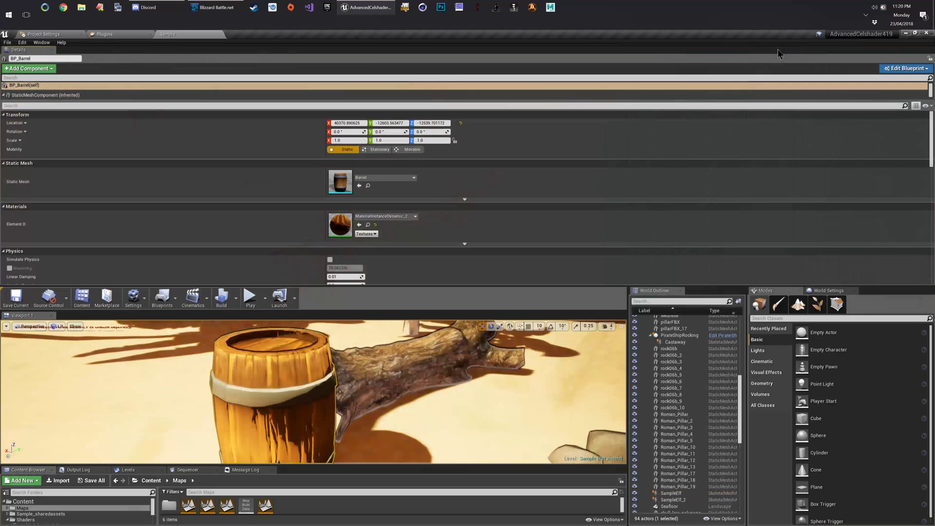
pyautogui.moveTo(19, 51); pyautogui.dragTo(769, 53)
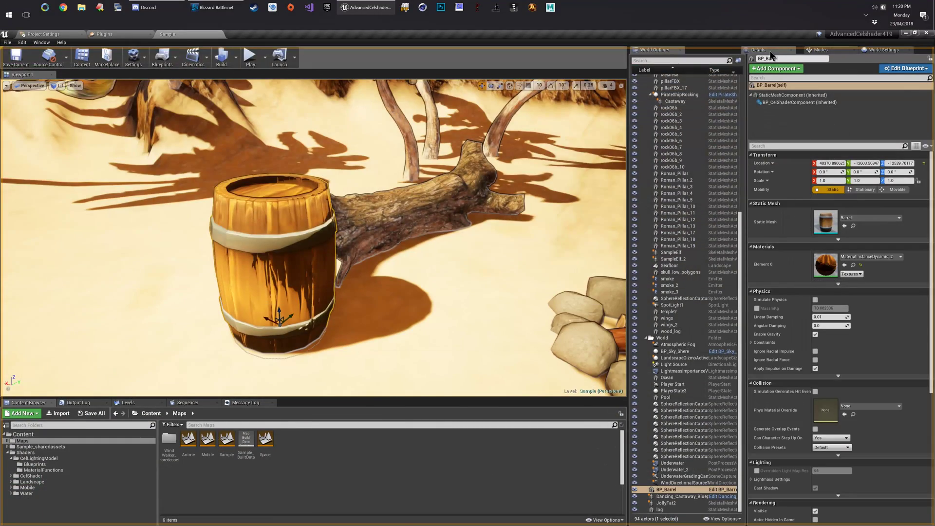
# Convert the log mesh beside the barrel into a blueprint named BP_Log in Sample_sharedassets/Blueprints
pyautogui.click(353, 202)
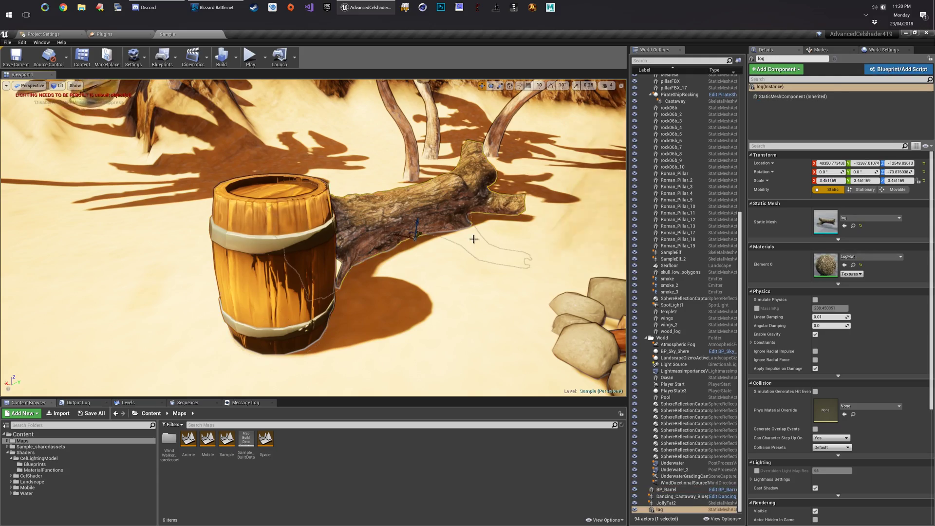
pyautogui.moveTo(474, 239); pyautogui.dragTo(338, 243, button='right')
pyautogui.press('Escape')
pyautogui.click(358, 205)
pyautogui.click(323, 225)
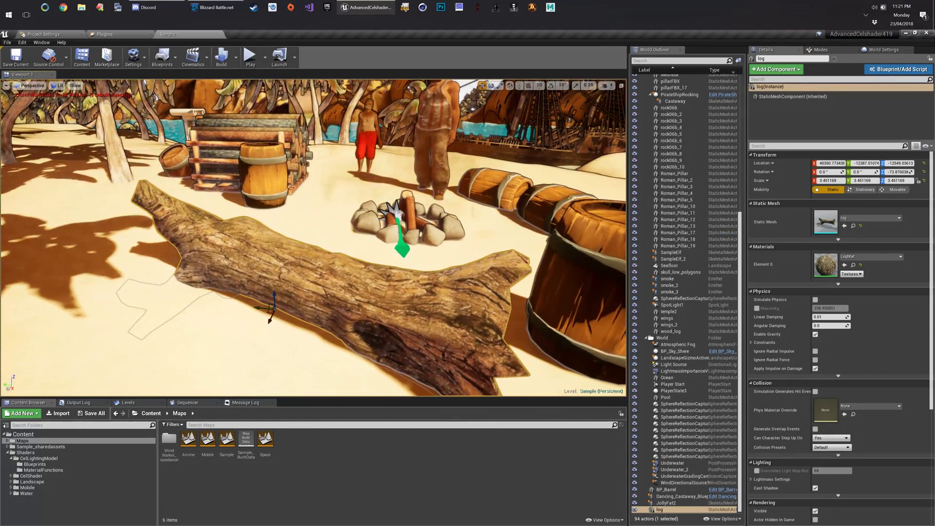
pyautogui.click(902, 70)
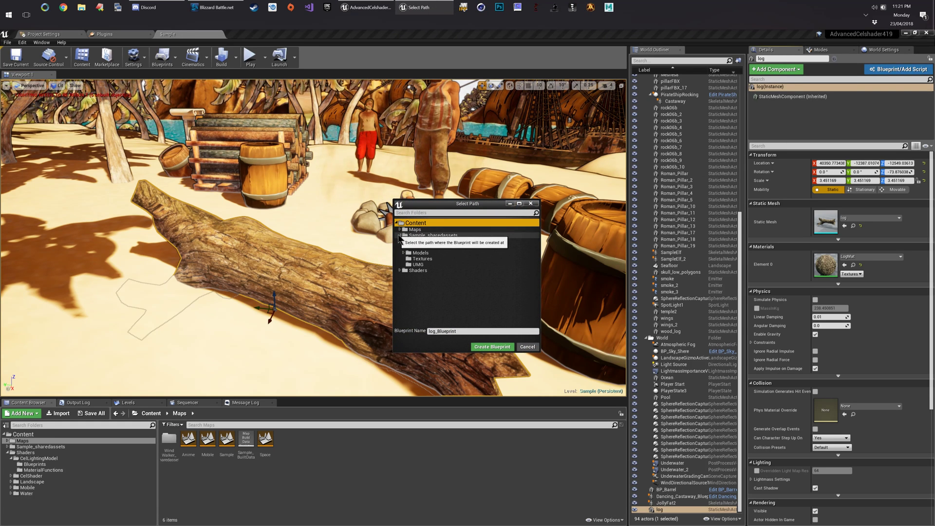
pyautogui.click(423, 242)
pyautogui.click(448, 331)
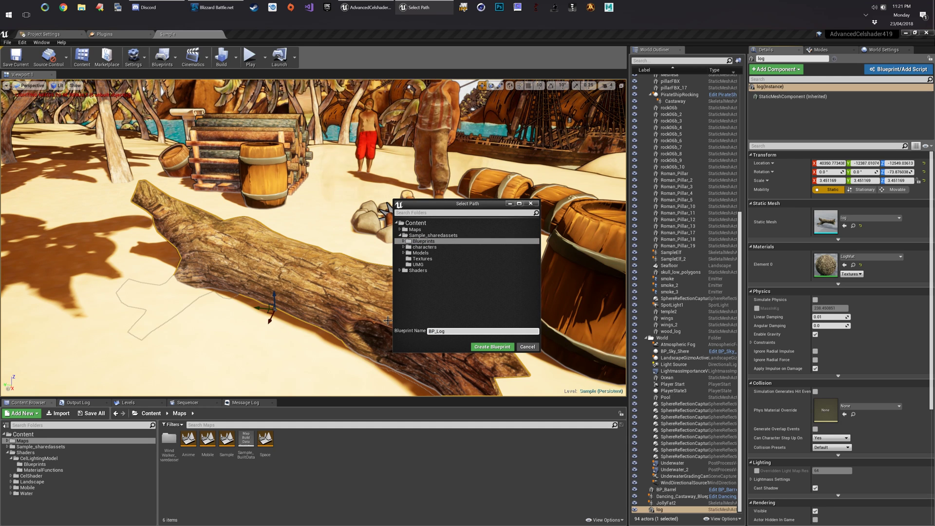
pyautogui.click(492, 347)
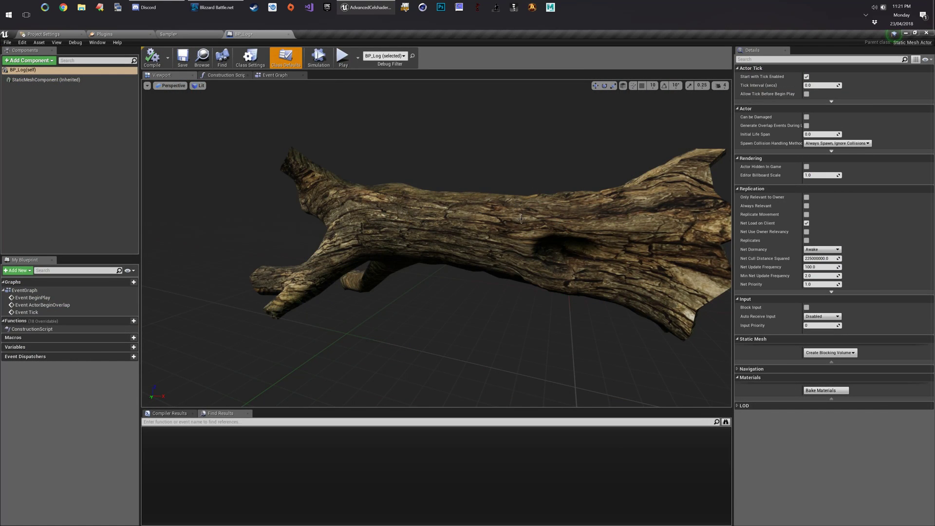
# Locate the LogMat material assigned to BP_Log's static mesh component and open it for inspection
pyautogui.moveTo(521, 218)
pyautogui.keyDown('alt'); pyautogui.mouseDown()
pyautogui.moveTo(305, 217)
pyautogui.moveTo(519, 221)
pyautogui.mouseUp(); pyautogui.keyUp('alt')
pyautogui.click(434, 221)
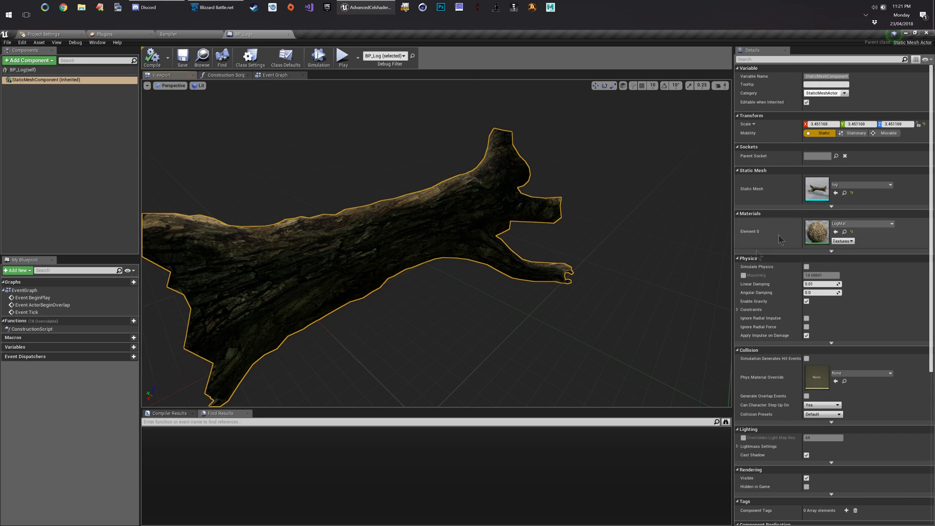
pyautogui.click(845, 232)
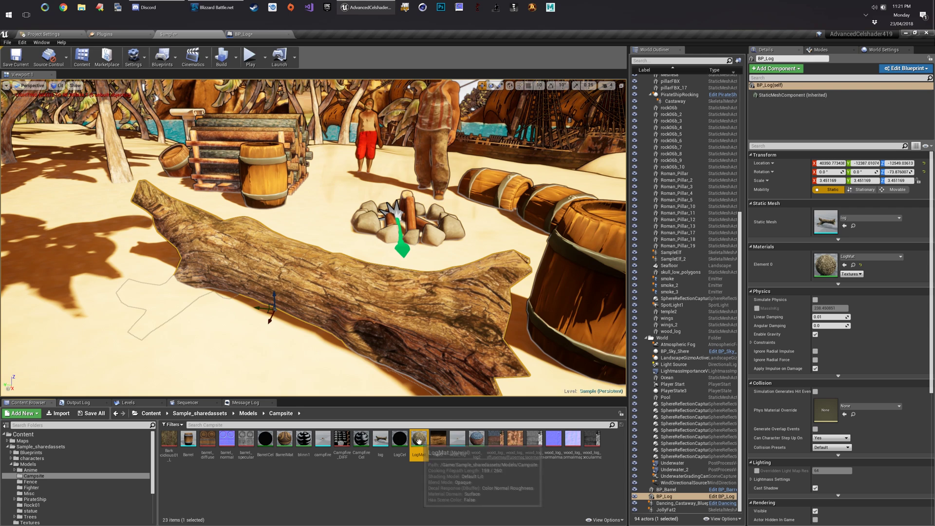
pyautogui.doubleClick(421, 439)
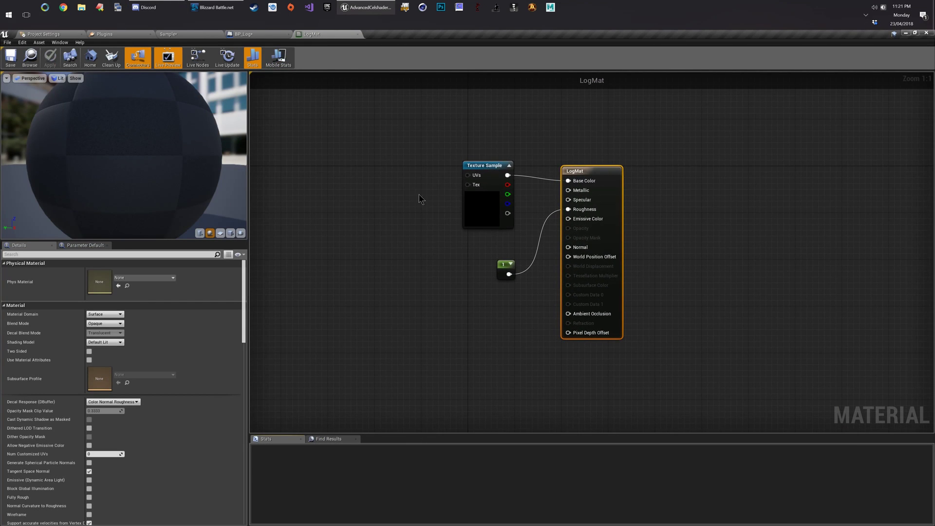
# Inspect the texture used by LogMat's Texture Sample node and close the material
pyautogui.click(509, 220)
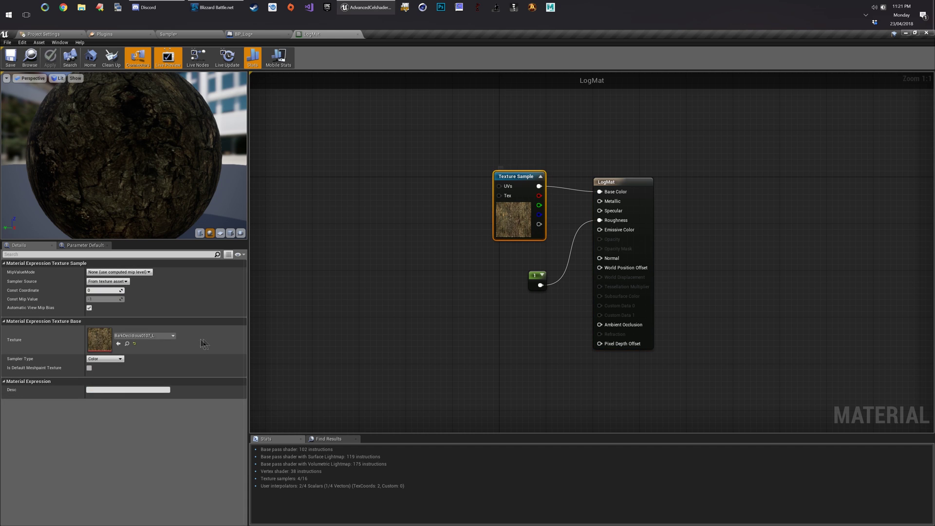
pyautogui.click(143, 337)
pyautogui.click(431, 294)
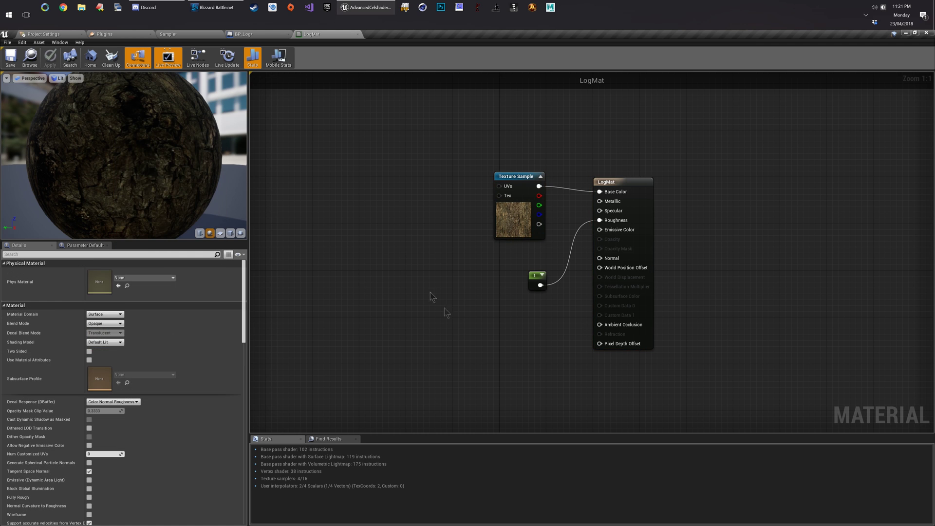
pyautogui.click(357, 34)
# Move the Sample level's document ahead of Project Settings and Plugins
pyautogui.click(50, 36)
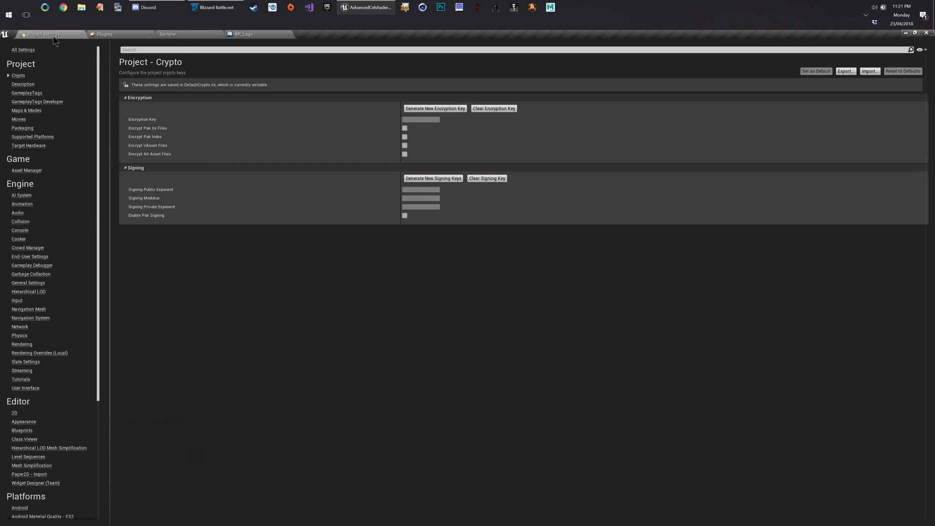
pyautogui.moveTo(185, 36); pyautogui.dragTo(29, 35)
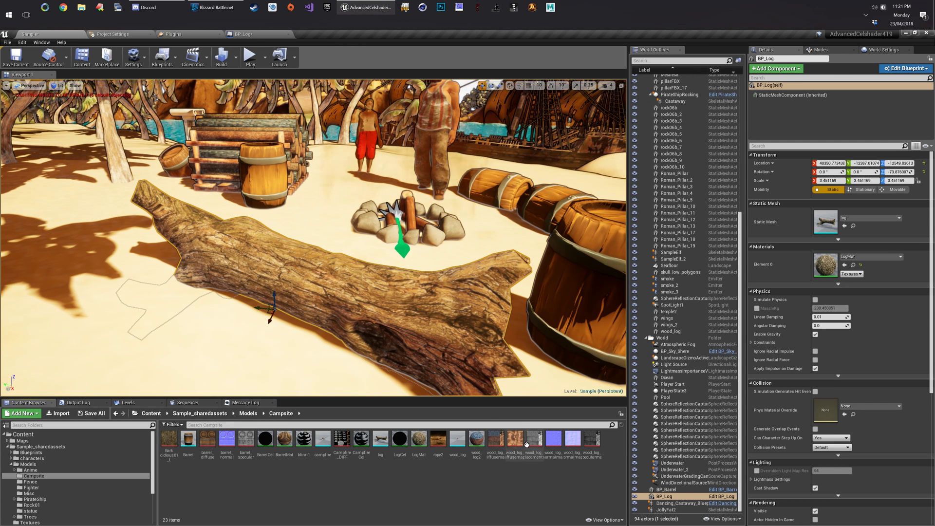
# View the wood_log_diffusemap2 and wood_log_normalmap textures from the Campsite folder and return to the level
pyautogui.doubleClick(497, 441)
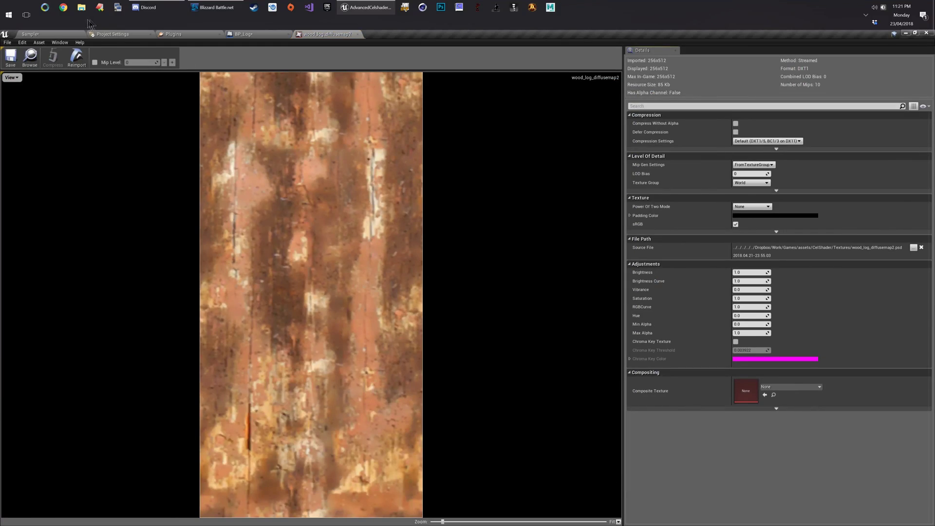
pyautogui.click(68, 36)
pyautogui.doubleClick(550, 442)
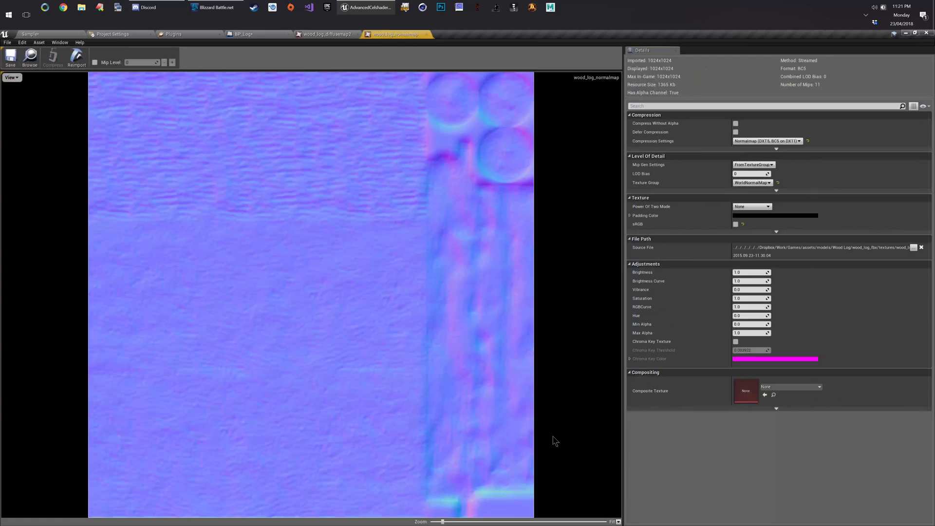
pyautogui.click(42, 35)
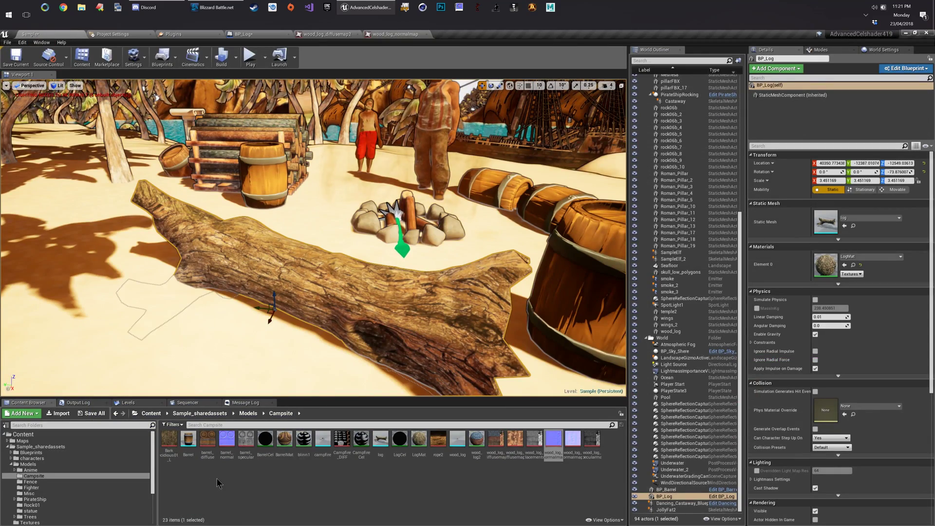
# Create a material instance of MAT_CelMaterial in Shaders/CelLightingModel and name it MAT_LogCel
pyautogui.scroll(-3, 44, 482)
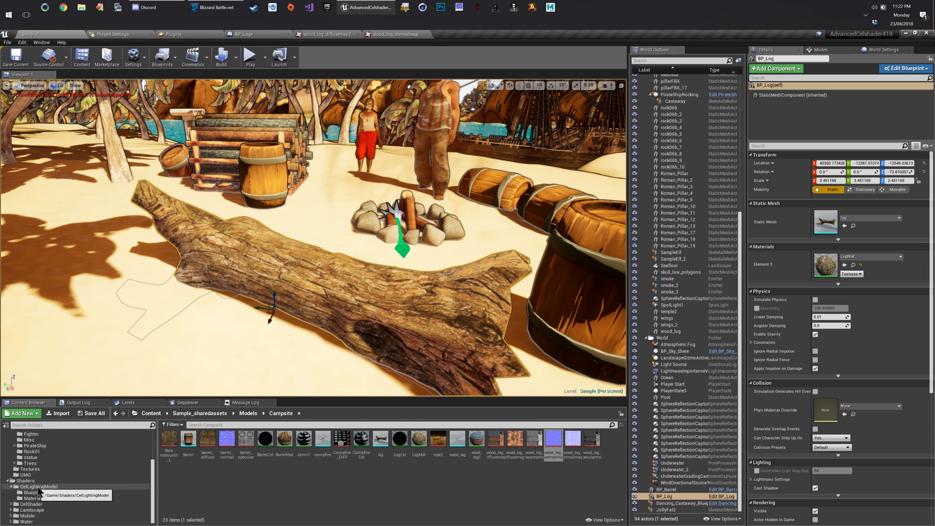
pyautogui.click(39, 487)
pyautogui.rightClick(207, 439)
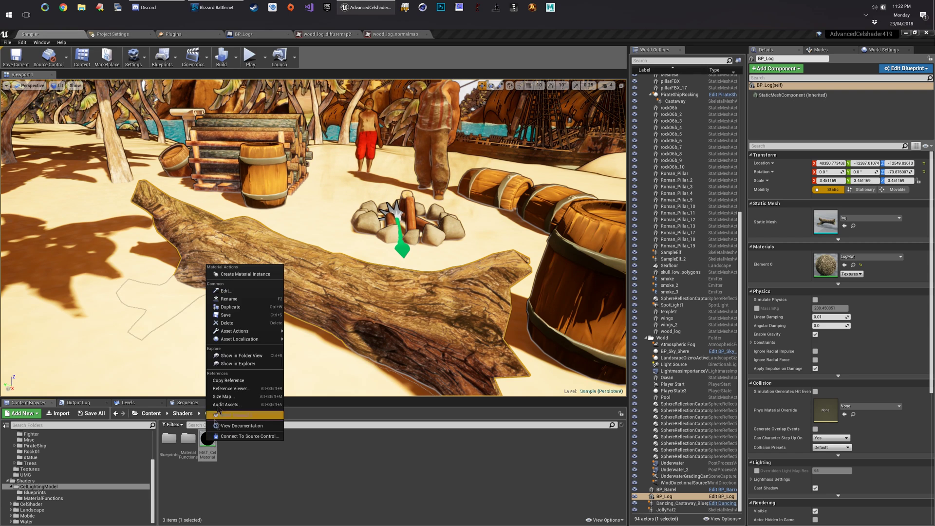
pyautogui.click(238, 274)
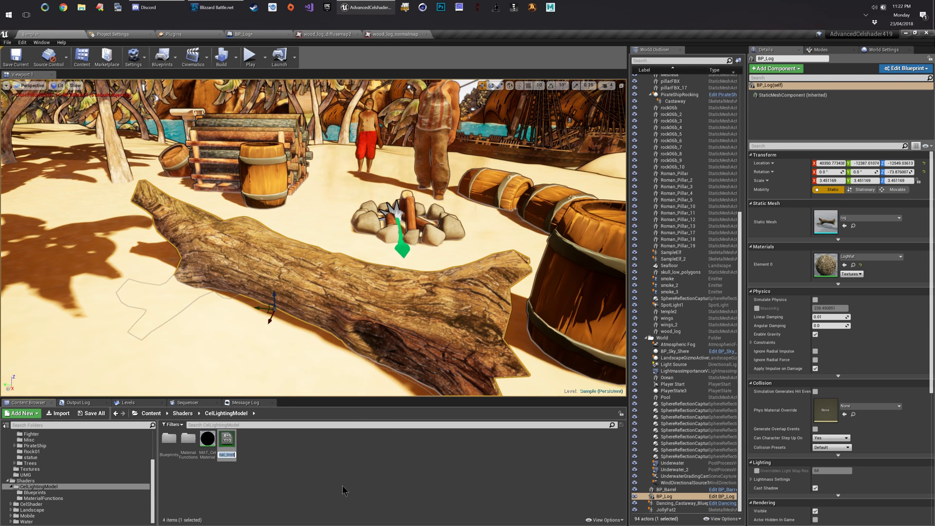
pyautogui.write('MAT_LogCel')
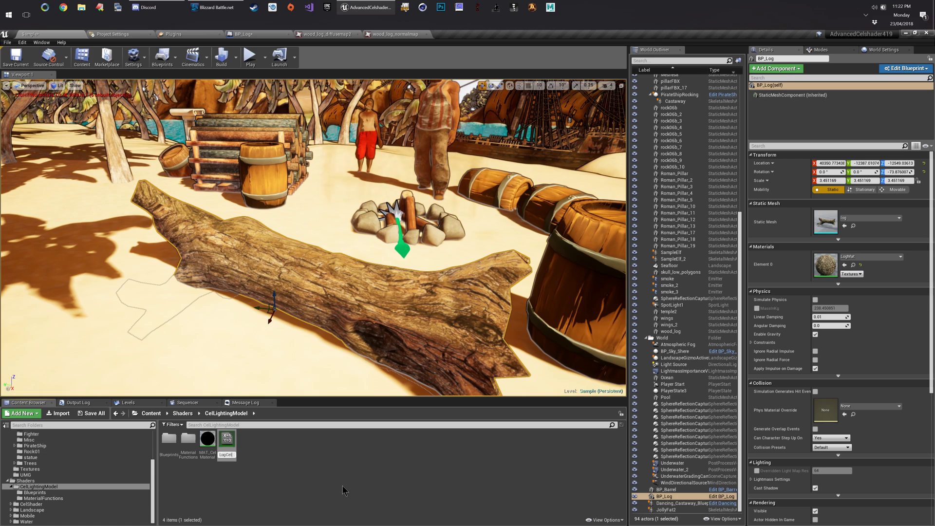
pyautogui.press('Return')
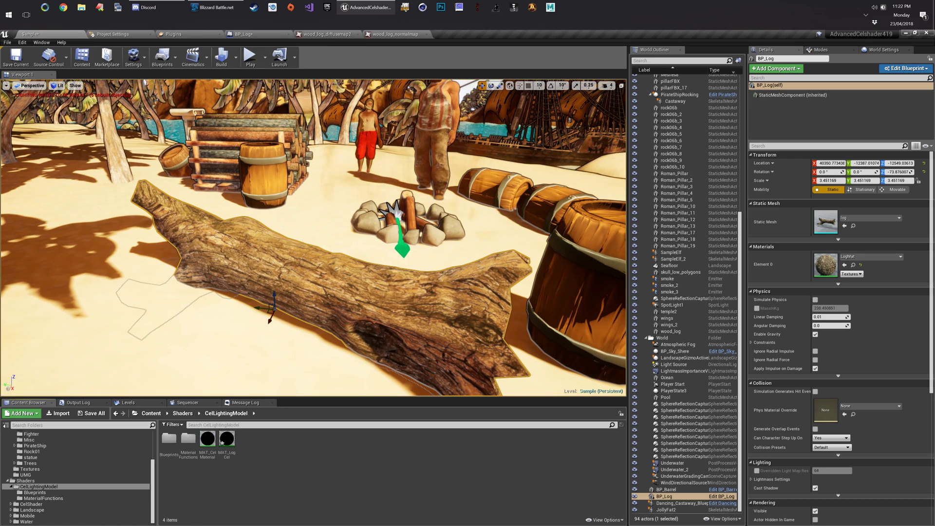
# Open MAT_LogCel in a separate floating window and enlarge it beside the log
pyautogui.click(227, 438)
pyautogui.doubleClick(227, 437)
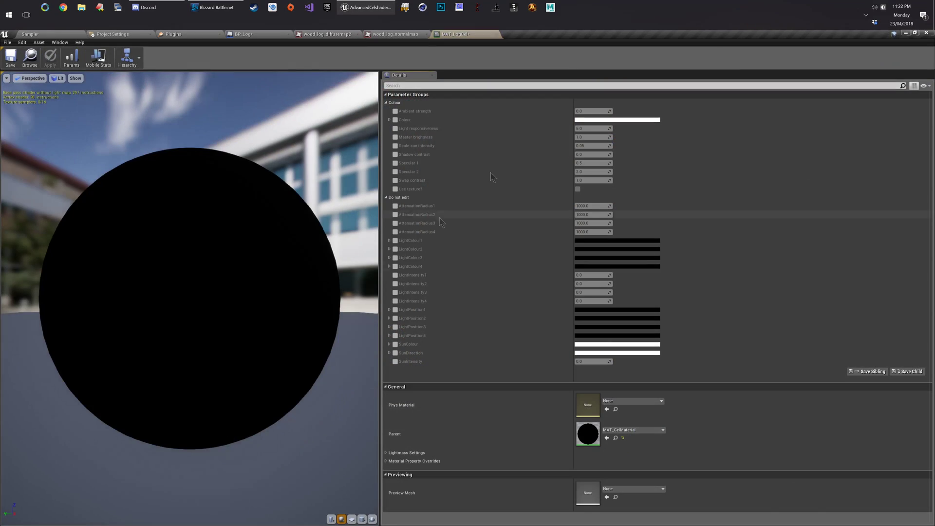
pyautogui.moveTo(466, 39); pyautogui.dragTo(706, 152)
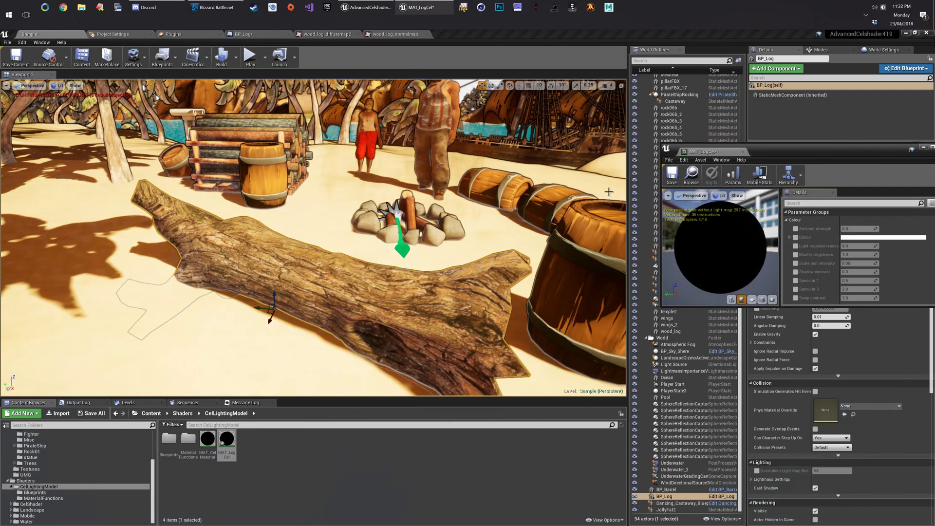
pyautogui.moveTo(804, 151); pyautogui.dragTo(448, 84)
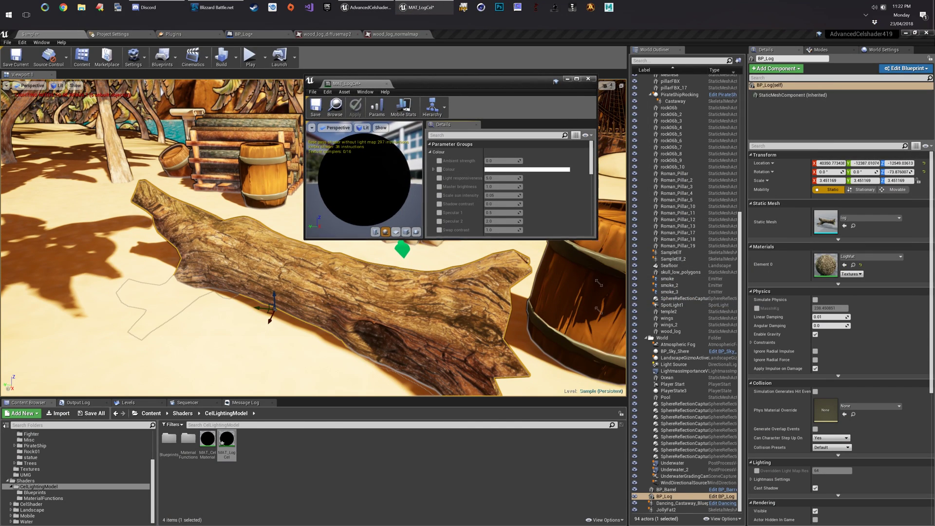
pyautogui.moveTo(599, 309); pyautogui.dragTo(717, 488)
pyautogui.moveTo(566, 93); pyautogui.dragTo(679, 72)
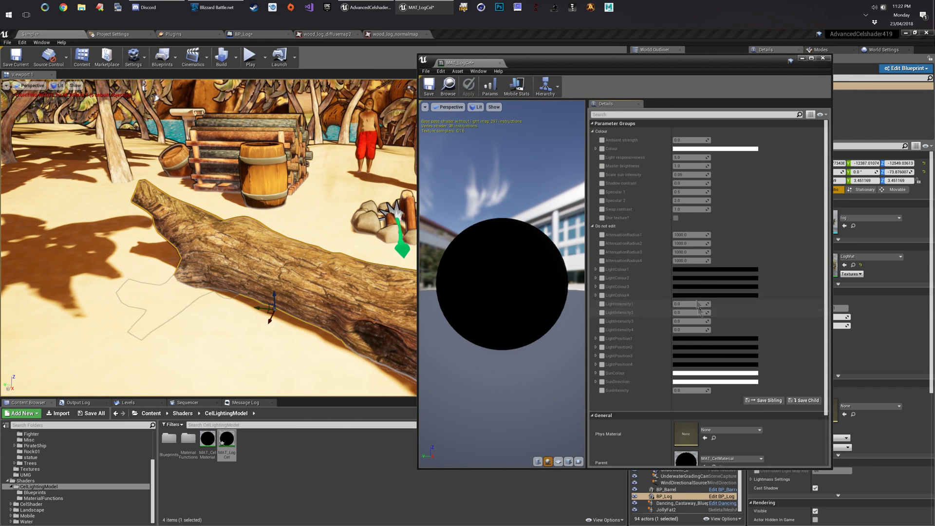
# Turn on Use texture? in MAT_LogCel and enable the Normal texture and Diffuse texture overrides
pyautogui.click(593, 226)
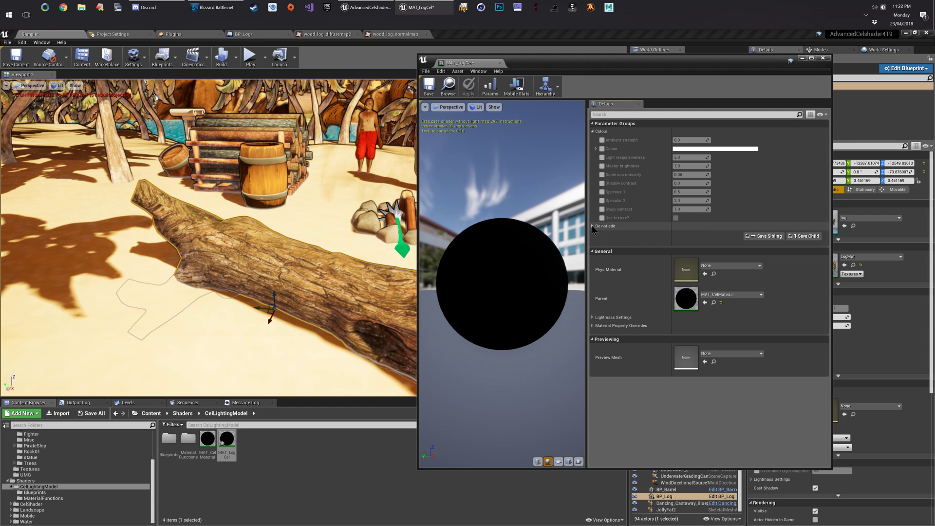
pyautogui.click(675, 218)
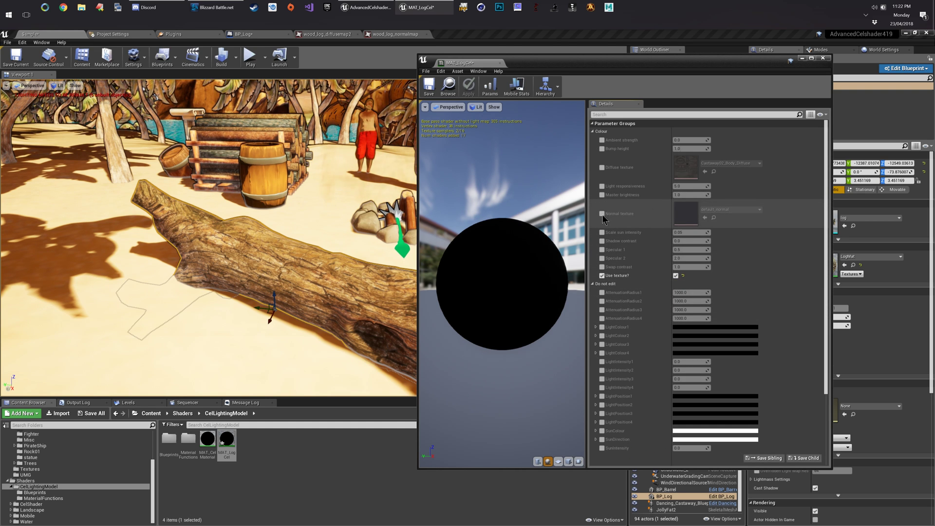
pyautogui.click(603, 214)
pyautogui.click(602, 167)
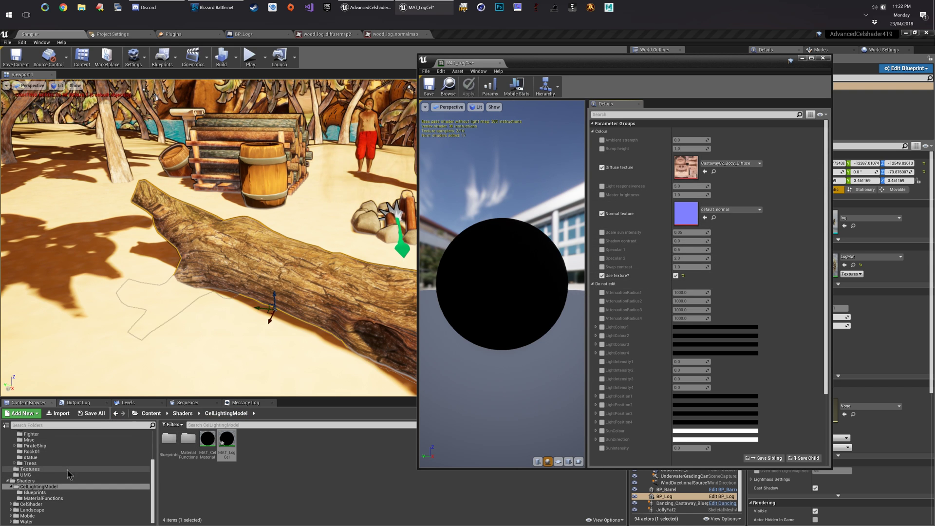
# Assign wood_log_diffusemap2 as MAT_LogCel's diffuse texture and wood_log_normalmap as its normal texture, both from the Campsite folder
pyautogui.scroll(1, 40, 499)
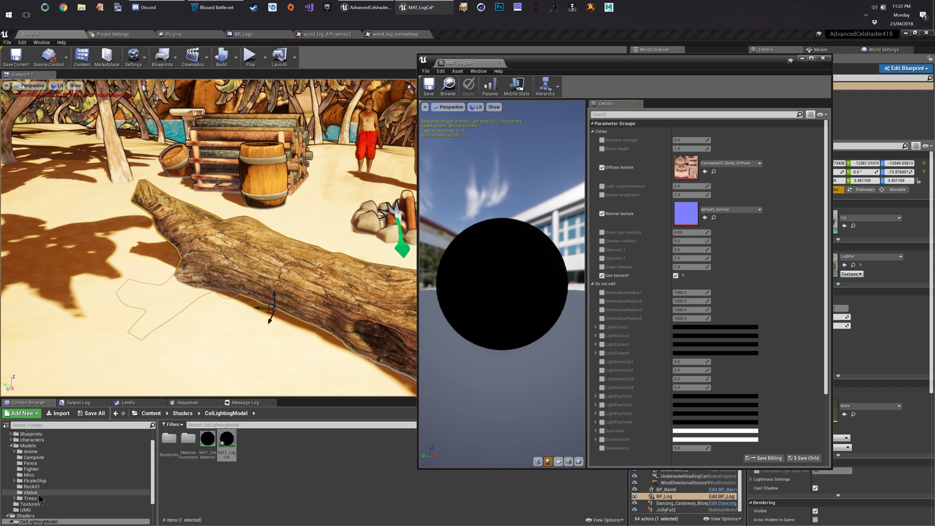
pyautogui.click(397, 36)
pyautogui.click(326, 34)
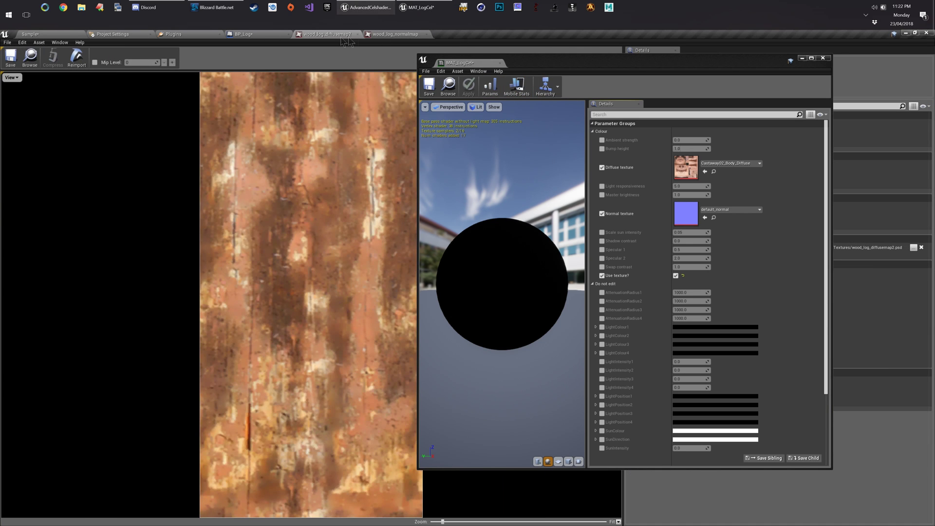
pyautogui.click(28, 59)
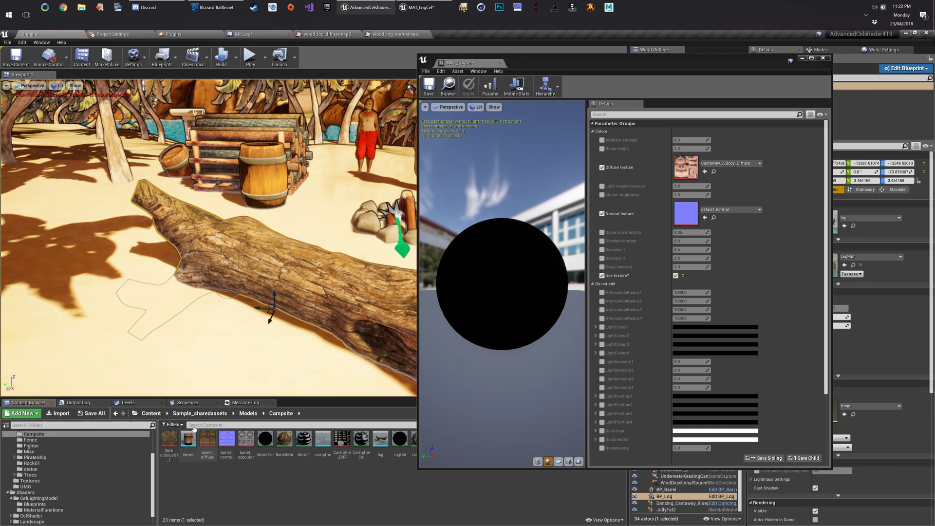
pyautogui.moveTo(583, 56); pyautogui.dragTo(461, 52)
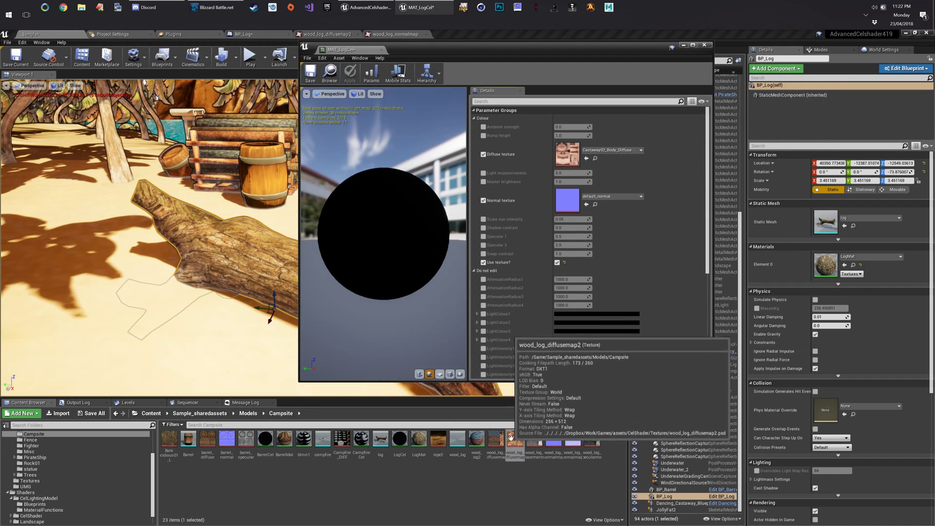
pyautogui.moveTo(515, 440); pyautogui.dragTo(568, 154)
pyautogui.moveTo(554, 440); pyautogui.dragTo(568, 200)
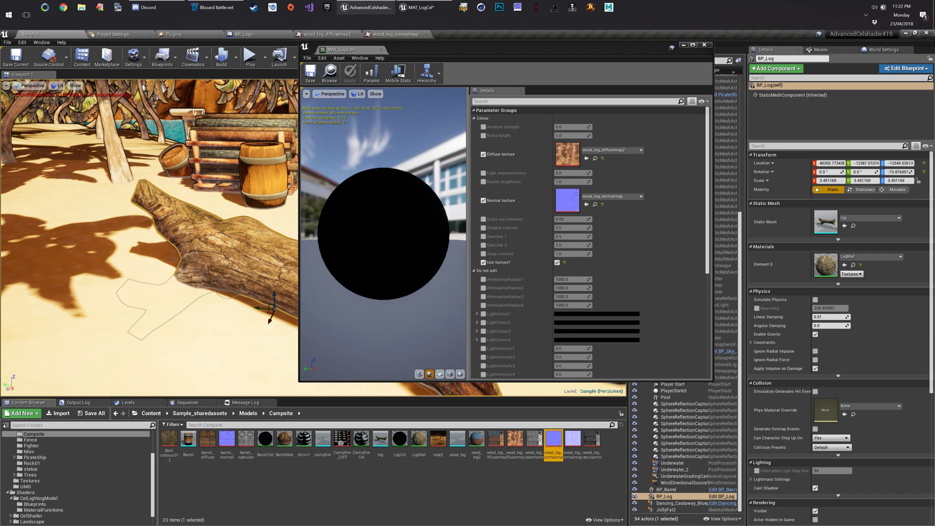
# Enable MAT_LogCel's Light responsiveness, Master brightness, Ambient strength and Bump height overrides at their existing values, and close its window
pyautogui.moveTo(384, 205); pyautogui.dragTo(411, 258)
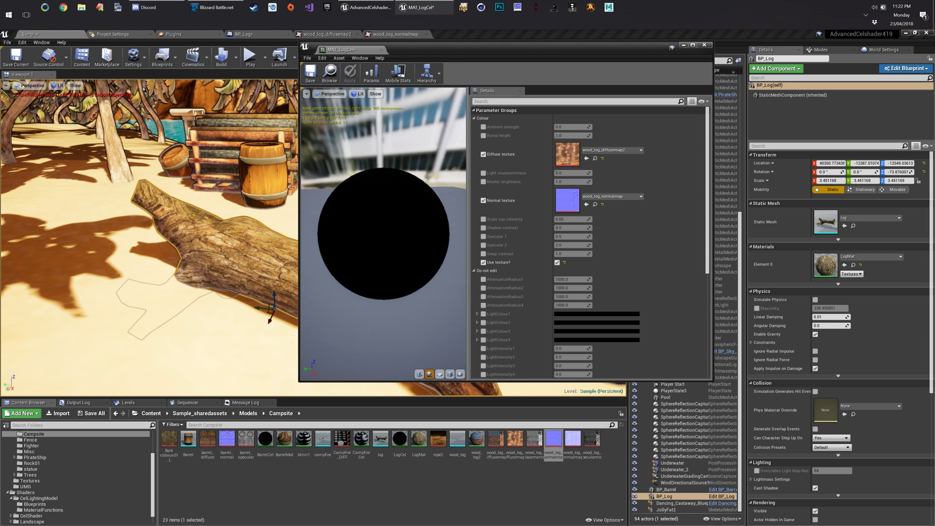
pyautogui.moveTo(398, 129); pyautogui.dragTo(390, 225)
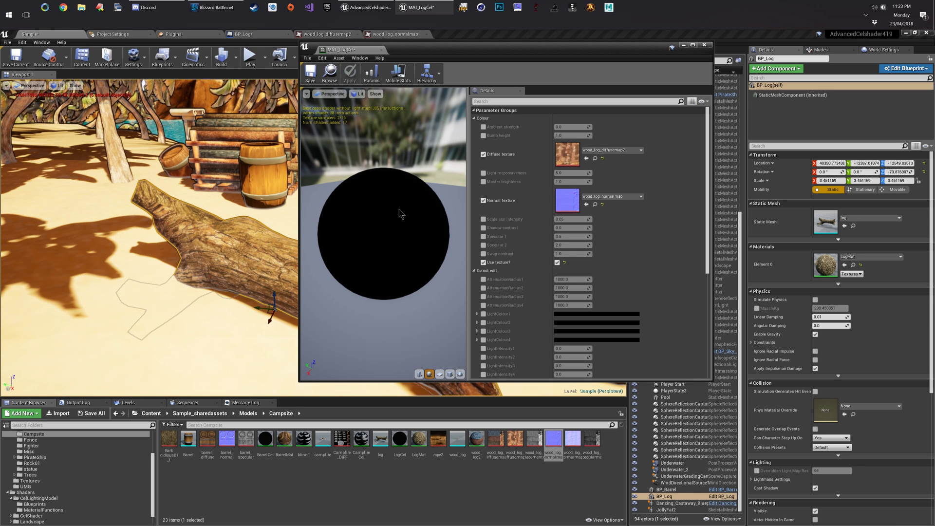
pyautogui.click(483, 173)
pyautogui.click(484, 182)
pyautogui.click(484, 127)
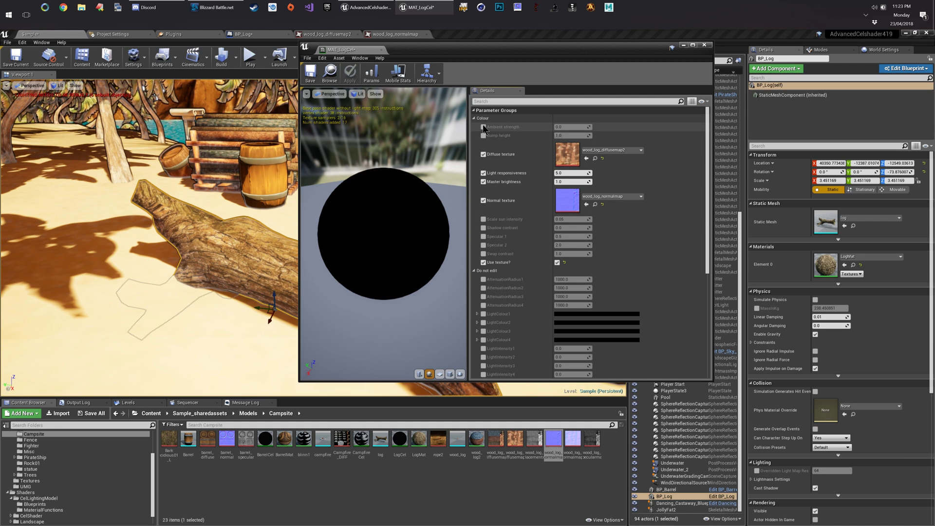
pyautogui.click(484, 135)
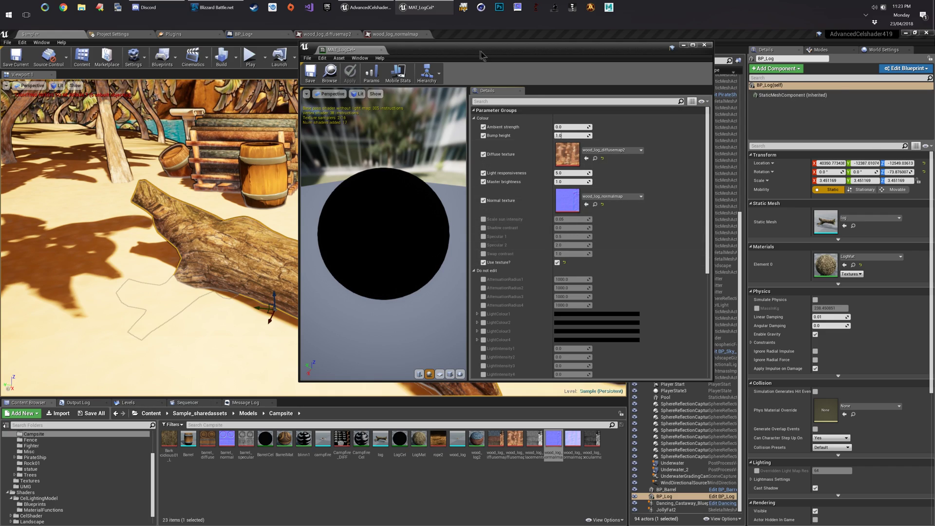
pyautogui.moveTo(482, 55); pyautogui.dragTo(543, 139)
pyautogui.click(729, 129)
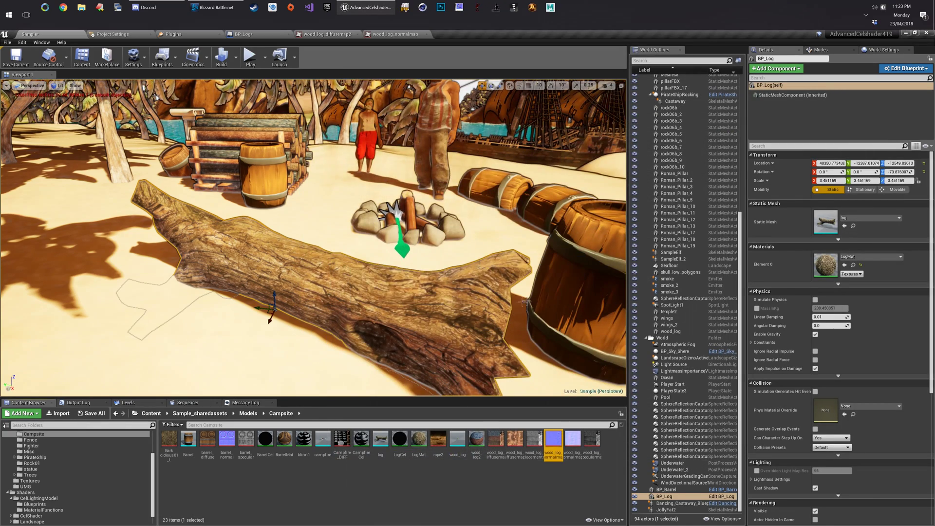
# Show the CelLightingModel folder and assign MAT_LogCel to material Element 0 of the static mesh component in BP_Log
pyautogui.click(430, 468)
pyautogui.click(29, 498)
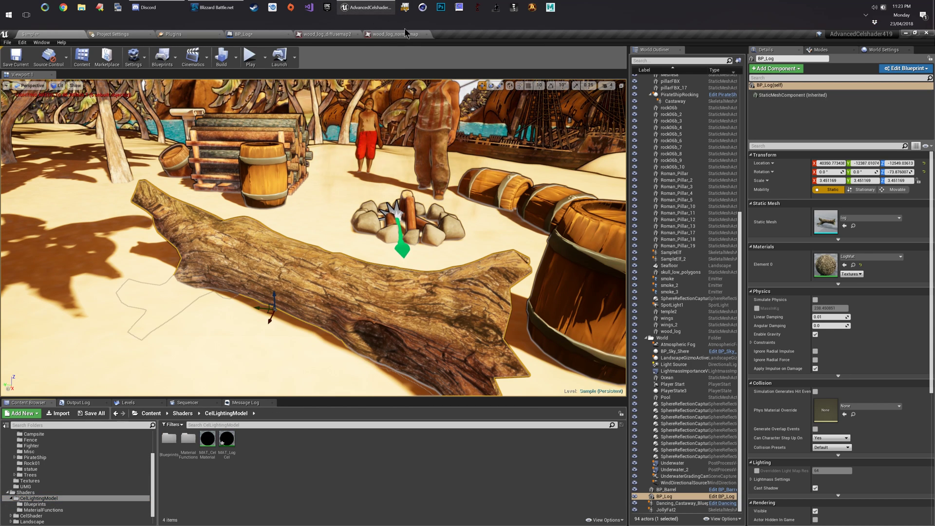
pyautogui.click(246, 34)
pyautogui.click(855, 223)
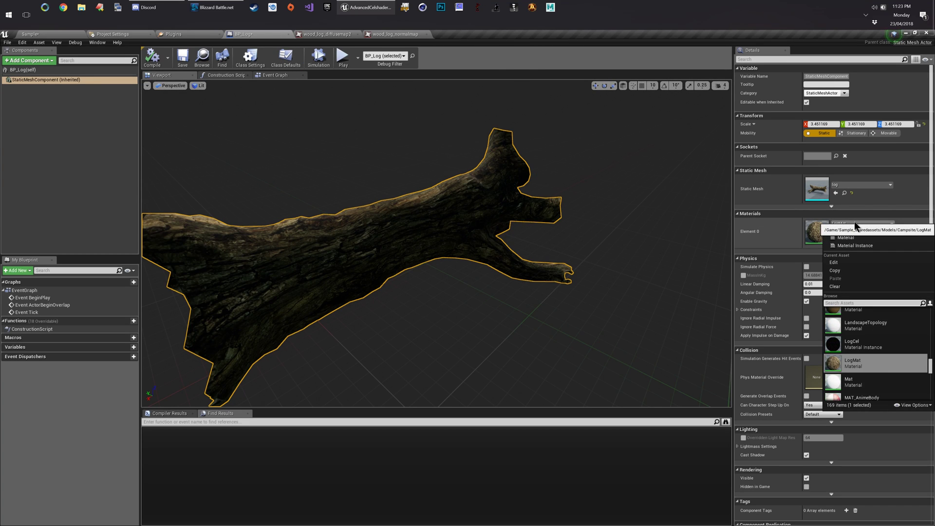
pyautogui.write('log_cel')
pyautogui.doubleClick(838, 304)
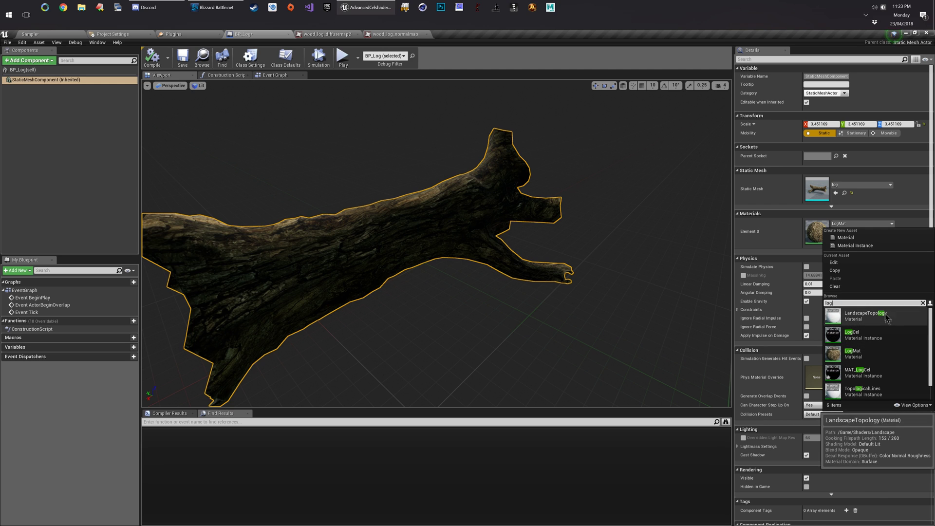
pyautogui.scroll(-1, 887, 356)
pyautogui.click(867, 354)
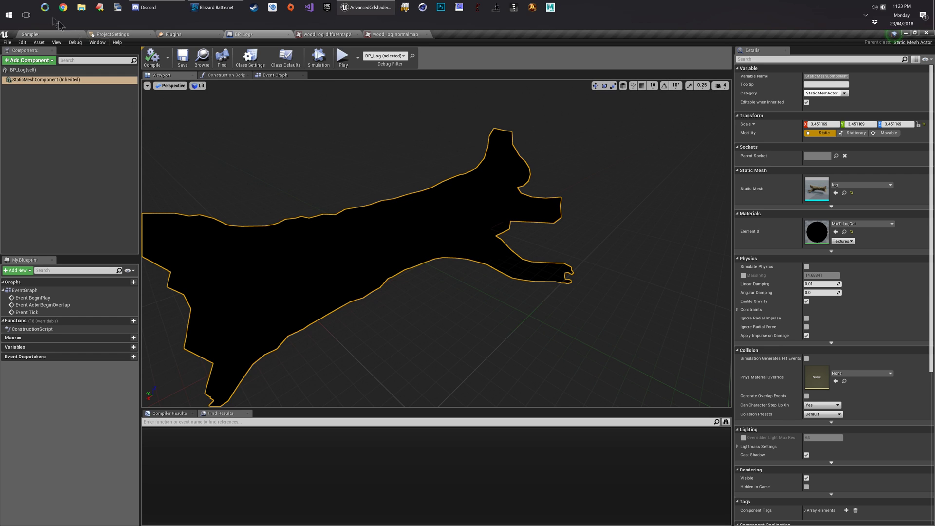
# Add a BP Cel Shader Component to BP_Log and select it in the component list
pyautogui.click(34, 60)
pyautogui.write('cel')
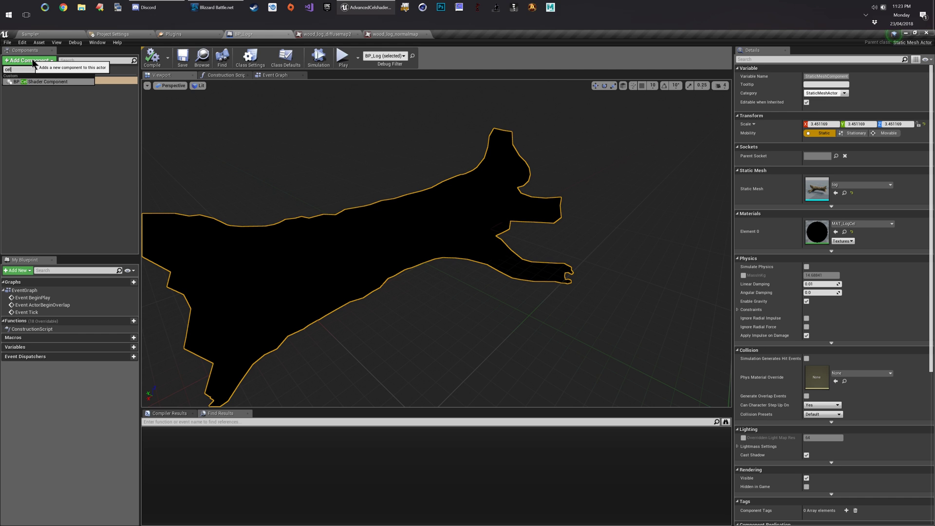
pyautogui.click(44, 80)
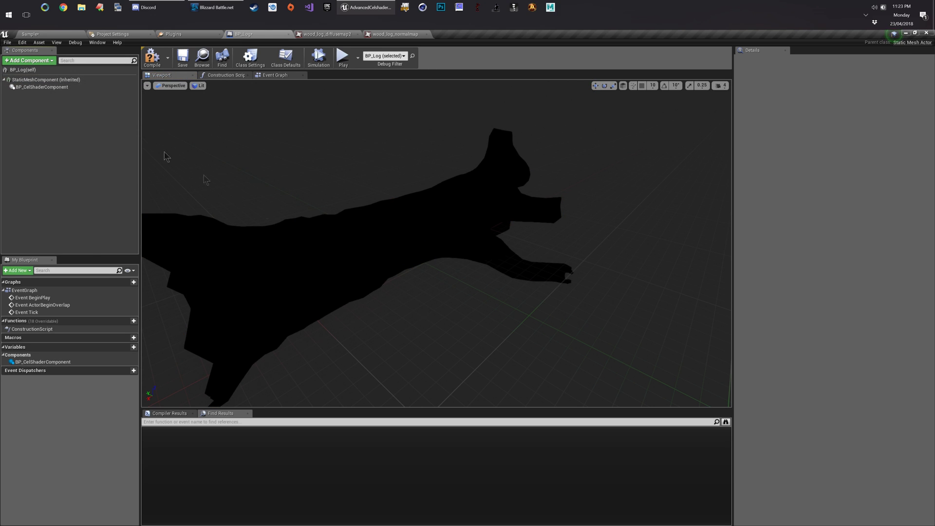
pyautogui.click(311, 261)
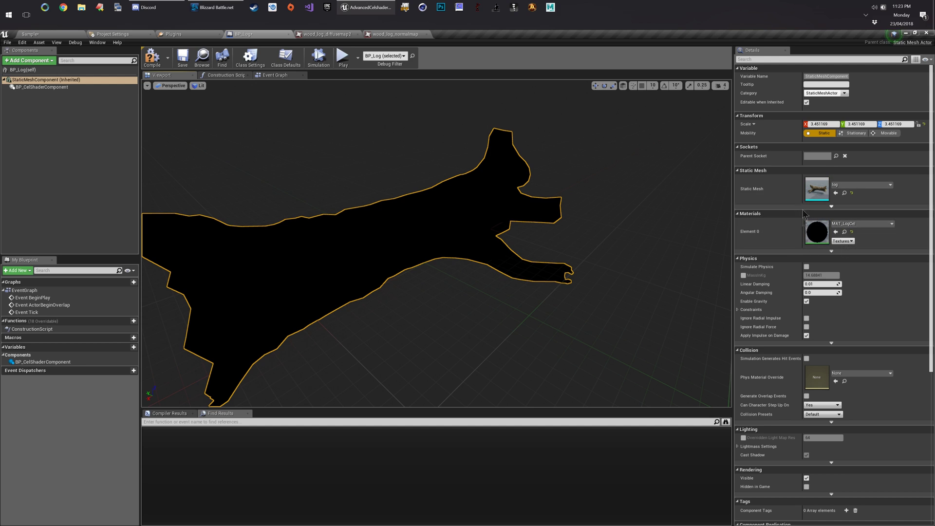
pyautogui.click(54, 88)
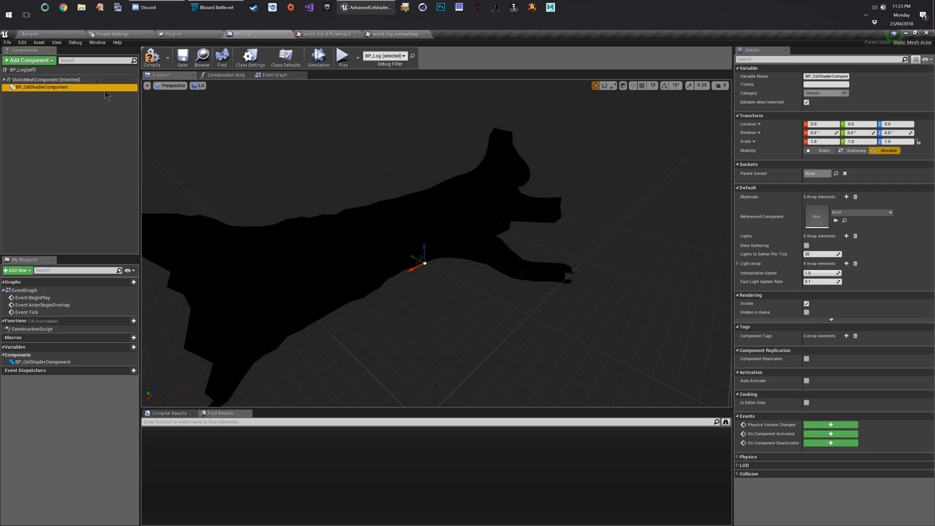
# Play the Sampler level, walk around to check the log's shading, and stop the session
pyautogui.click(61, 37)
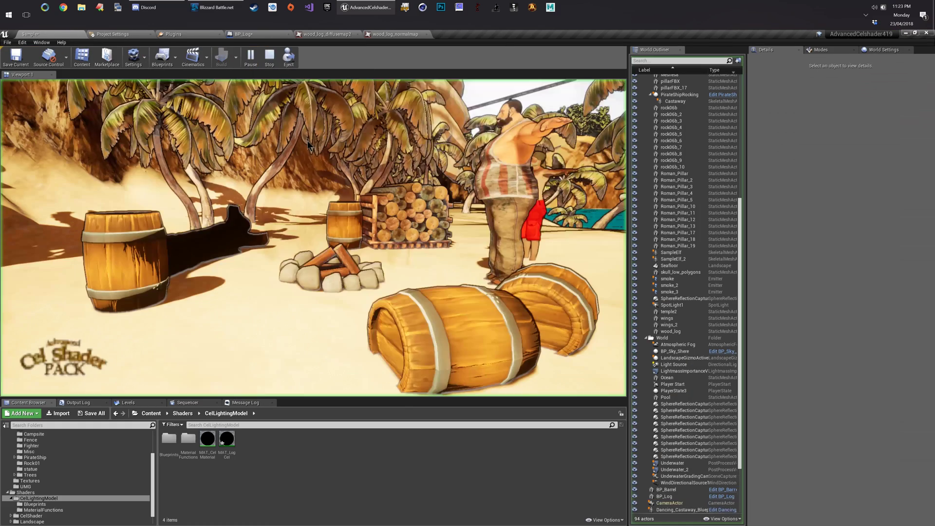
pyautogui.click(307, 141)
pyautogui.press('w')
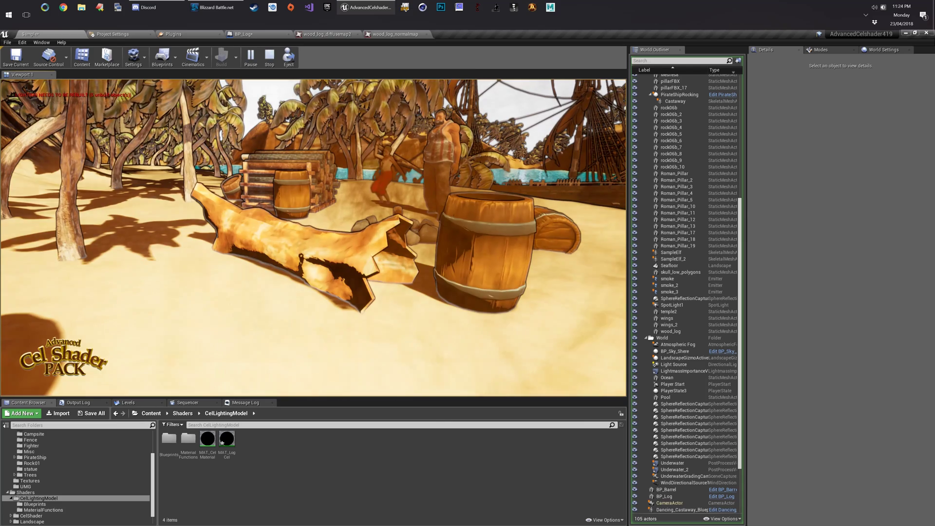
pyautogui.press('Escape')
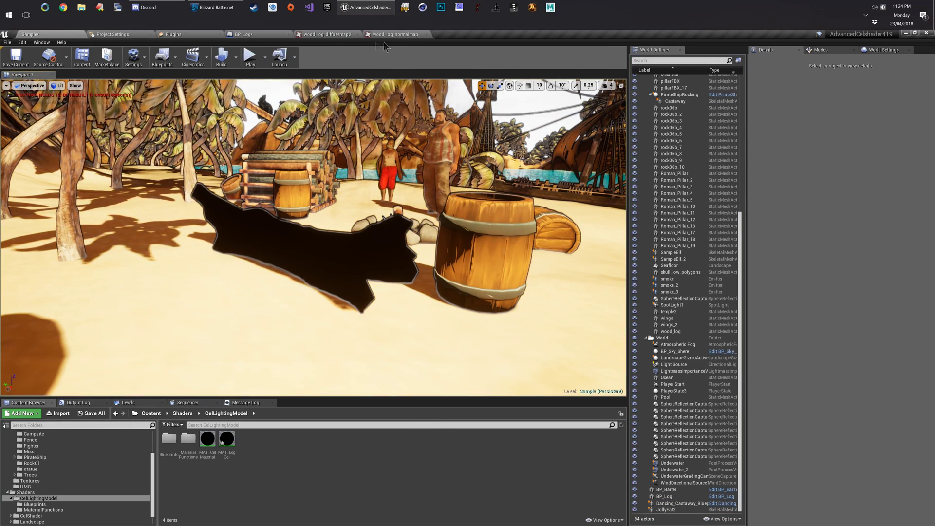
# Place a reference to BP_CelShaderComponent below the entry node in BP_Log's Construction Script
pyautogui.click(248, 35)
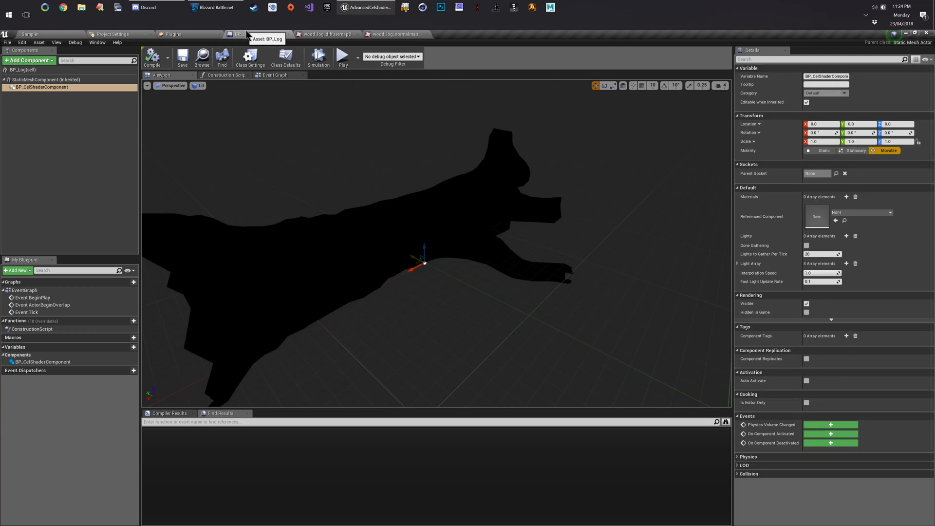
pyautogui.click(229, 75)
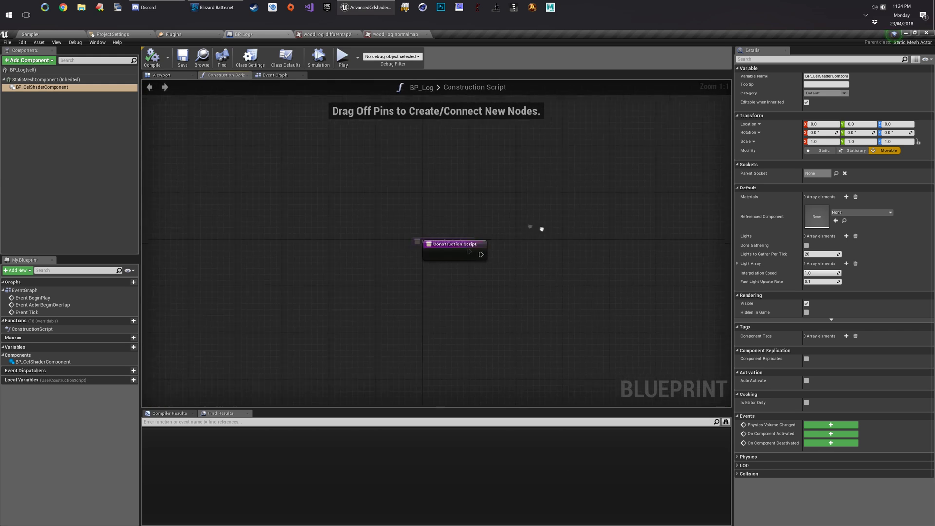
pyautogui.moveTo(539, 226); pyautogui.dragTo(370, 203, button='right')
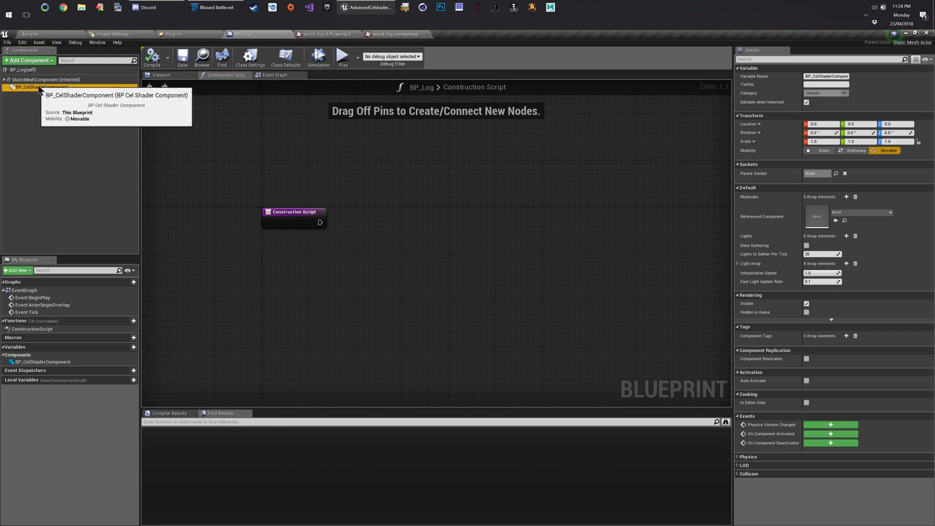
pyautogui.moveTo(44, 87); pyautogui.dragTo(258, 245)
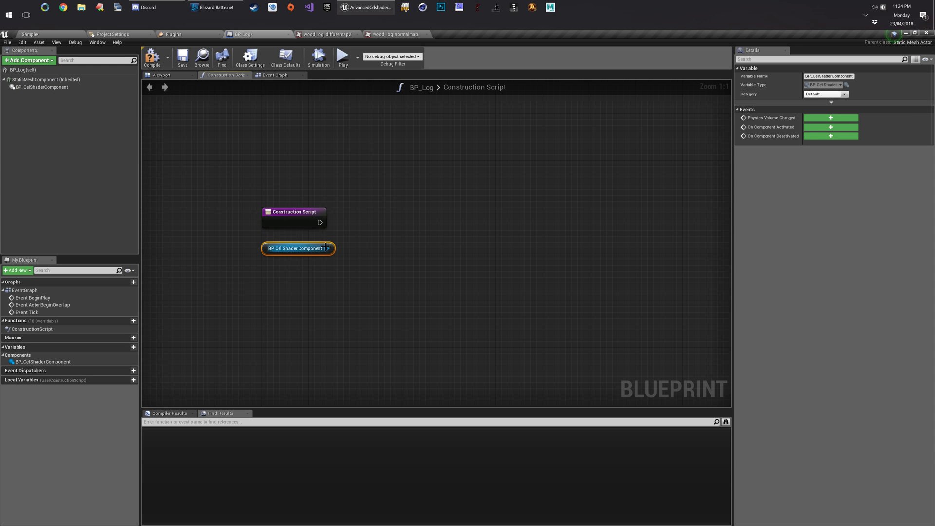
# Add a Construction call targeting the cel shader component reference and connect it to the Construction Script's execution output
pyautogui.moveTo(326, 249); pyautogui.dragTo(380, 230)
pyautogui.write('const')
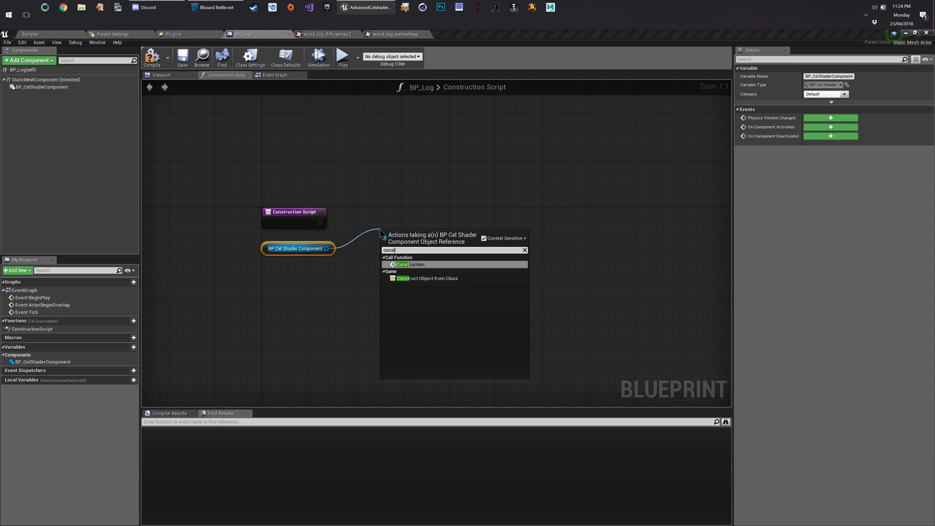
pyautogui.write('ru')
pyautogui.click(410, 264)
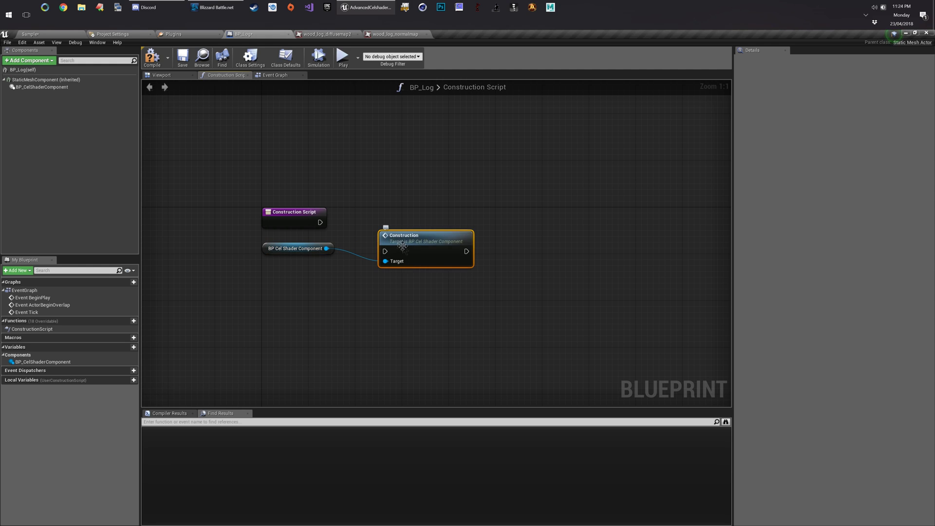
pyautogui.moveTo(402, 245); pyautogui.dragTo(383, 226)
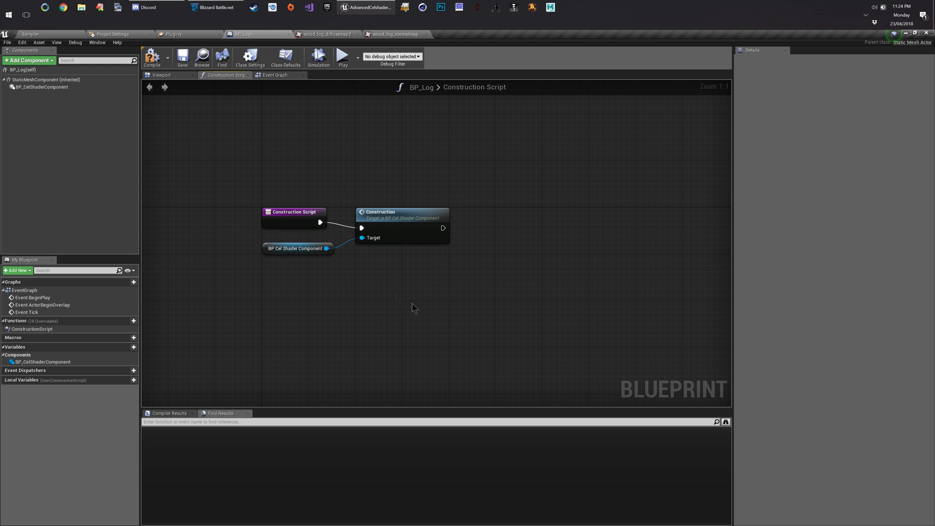
# Return to the level and place a point light on the sand beside the log
pyautogui.click(53, 35)
pyautogui.moveTo(311, 220); pyautogui.dragTo(298, 268, button='right')
pyautogui.click(821, 49)
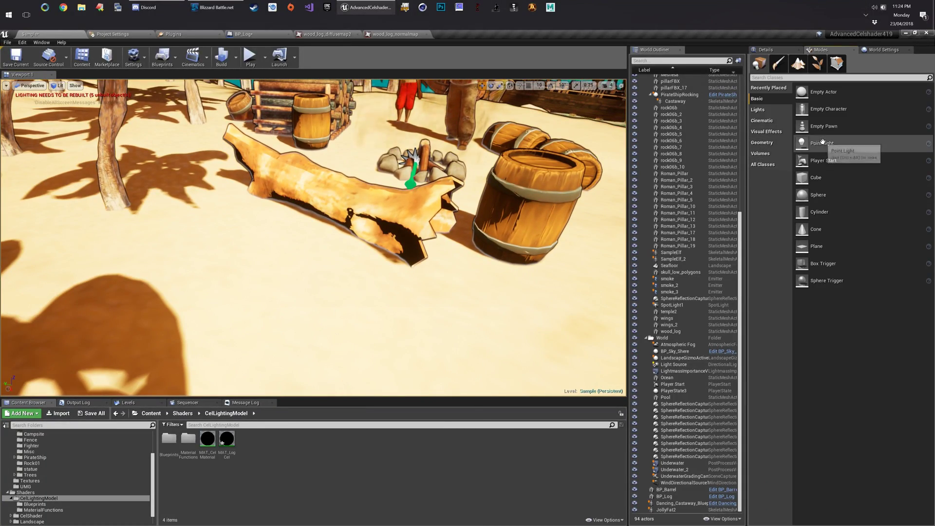
pyautogui.moveTo(267, 280); pyautogui.dragTo(277, 243)
pyautogui.moveTo(278, 244); pyautogui.dragTo(256, 268, button='right')
pyautogui.moveTo(336, 251); pyautogui.dragTo(340, 256, button='right')
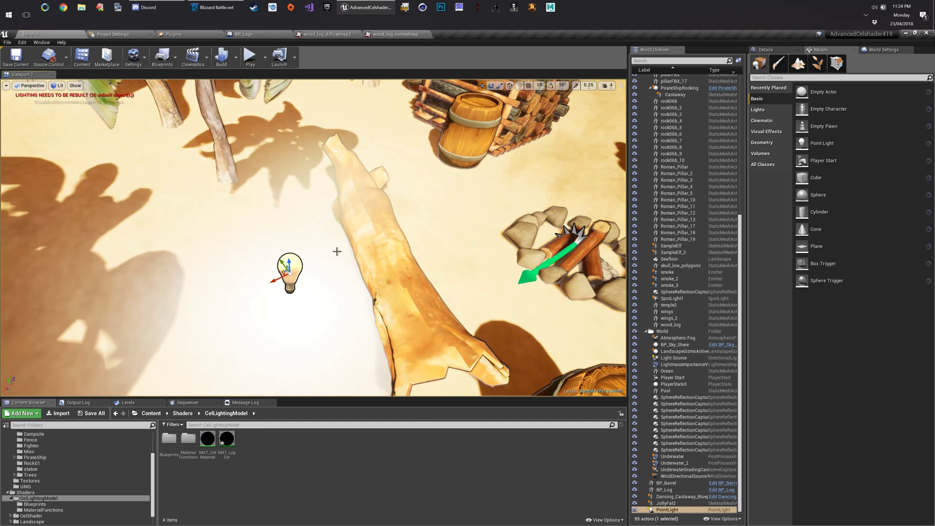
# Set the point light's intensity units to Unitless and its intensity to 10000
pyautogui.click(786, 50)
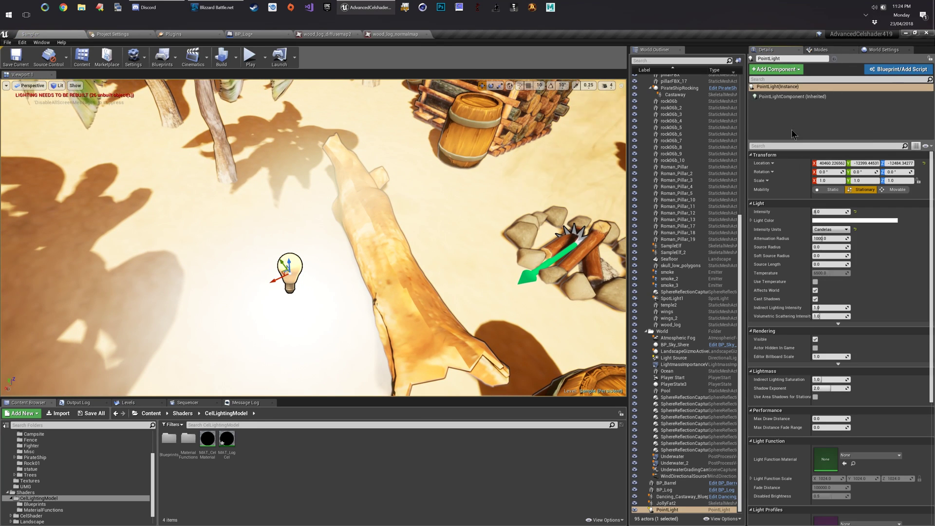
pyautogui.click(837, 229)
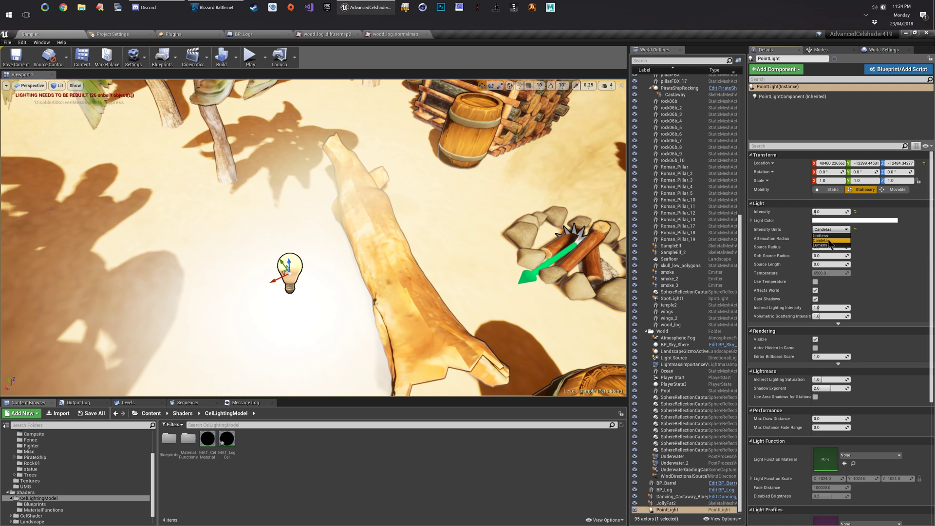
pyautogui.click(821, 236)
pyautogui.click(827, 212)
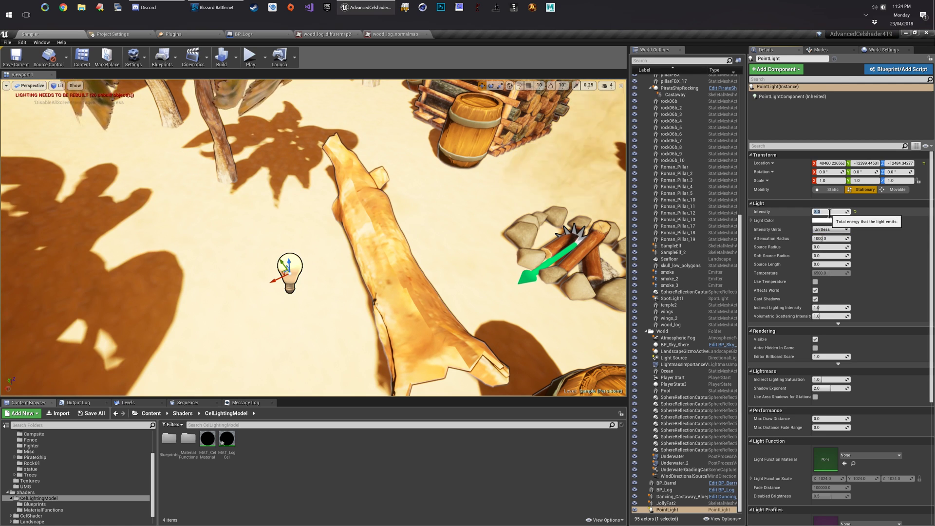
pyautogui.write('10000')
pyautogui.press('Return')
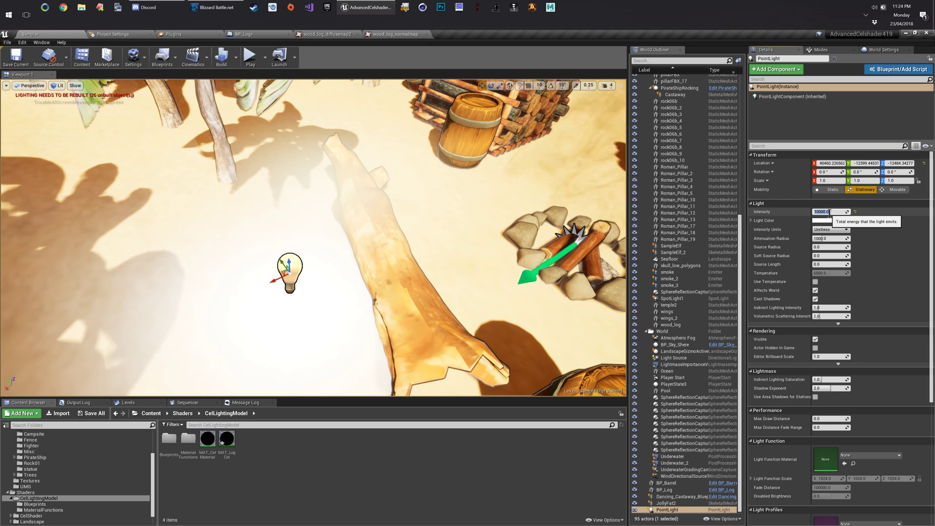
# Move the point light to the campfire side of the log and set its colour to pink, sRGB hex FF00AFFF
pyautogui.moveTo(276, 282); pyautogui.dragTo(259, 281, button='right')
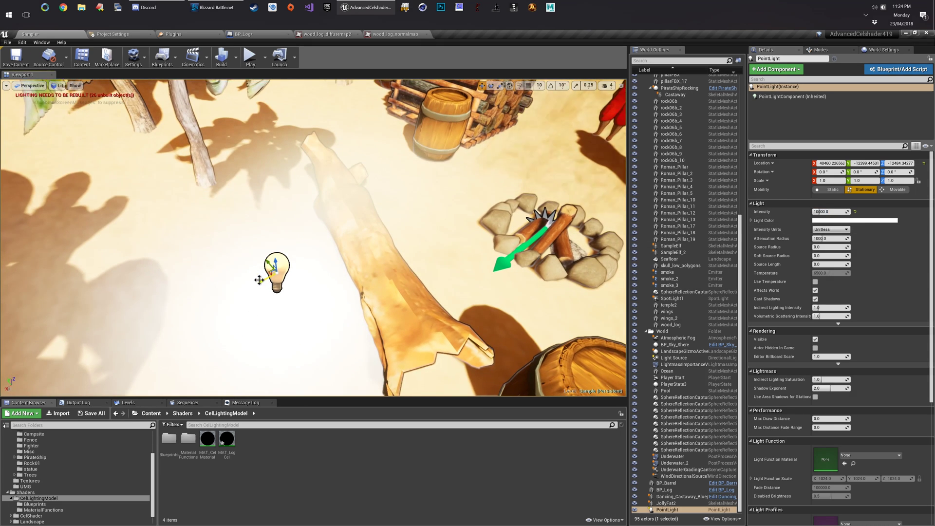
pyautogui.moveTo(262, 281); pyautogui.dragTo(394, 208)
pyautogui.click(855, 220)
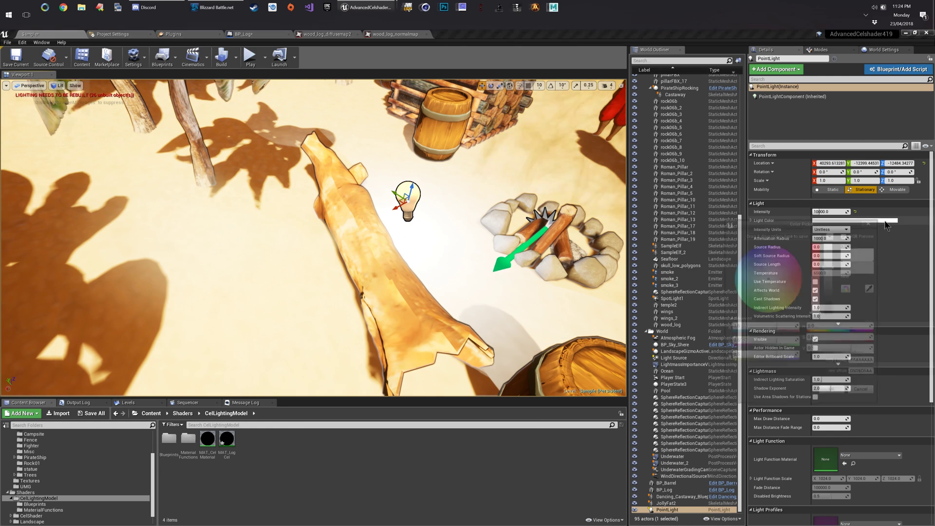
pyautogui.moveTo(777, 279); pyautogui.dragTo(802, 265)
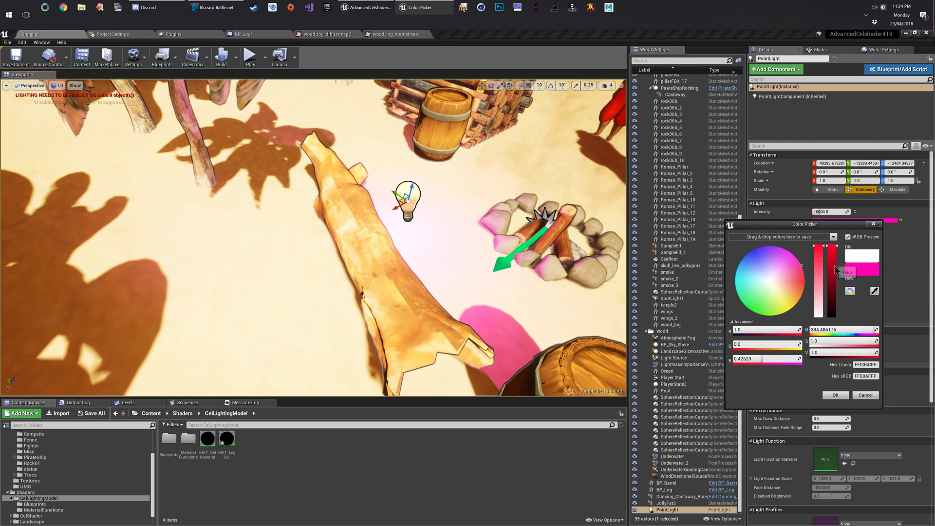
pyautogui.click(834, 395)
# Nudge BP_Log slightly along X and move the point light to about X 40343 to check how it shades the log
pyautogui.click(386, 245)
pyautogui.moveTo(344, 264); pyautogui.dragTo(341, 266)
pyautogui.moveTo(341, 265)
pyautogui.mouseDown(button='right')
pyautogui.moveTo(224, 238)
pyautogui.moveTo(316, 293)
pyautogui.moveTo(359, 269)
pyautogui.mouseUp(button='right')
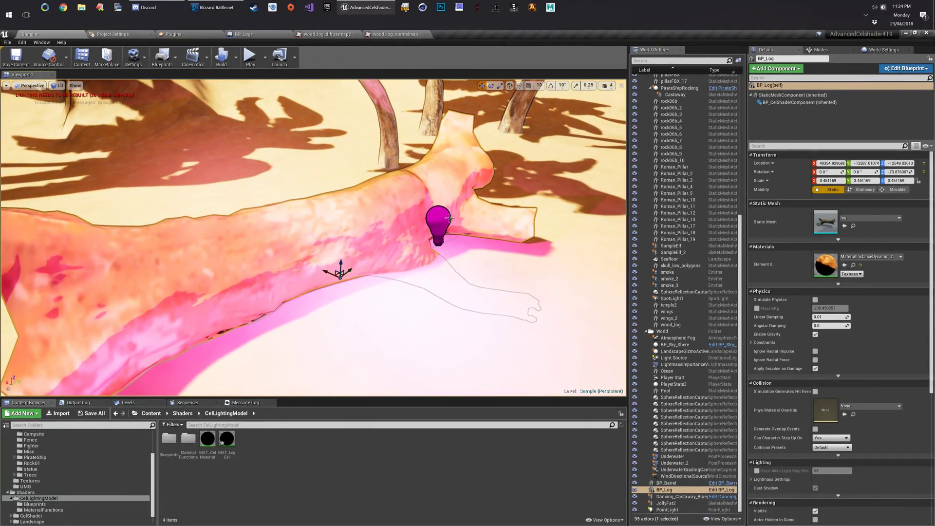
pyautogui.click(439, 237)
pyautogui.moveTo(419, 223); pyautogui.dragTo(335, 228)
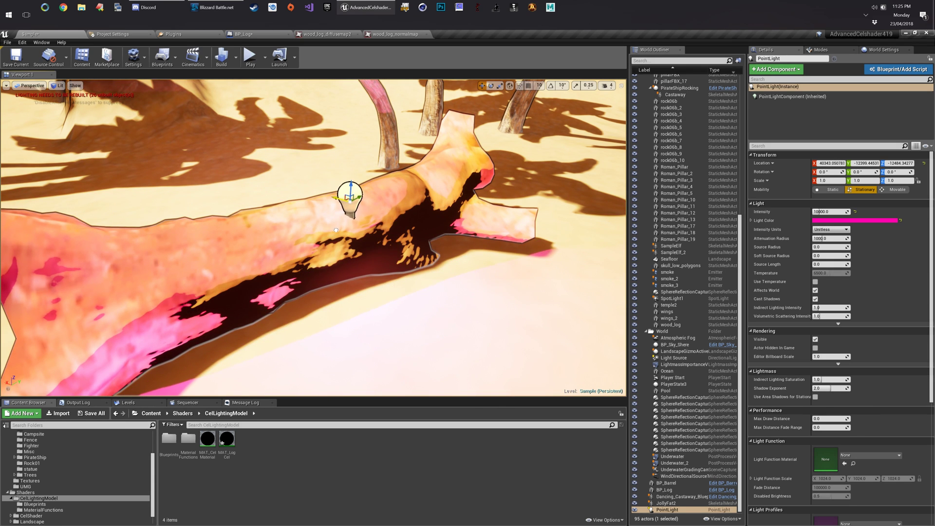
pyautogui.moveTo(336, 229); pyautogui.dragTo(355, 231, button='right')
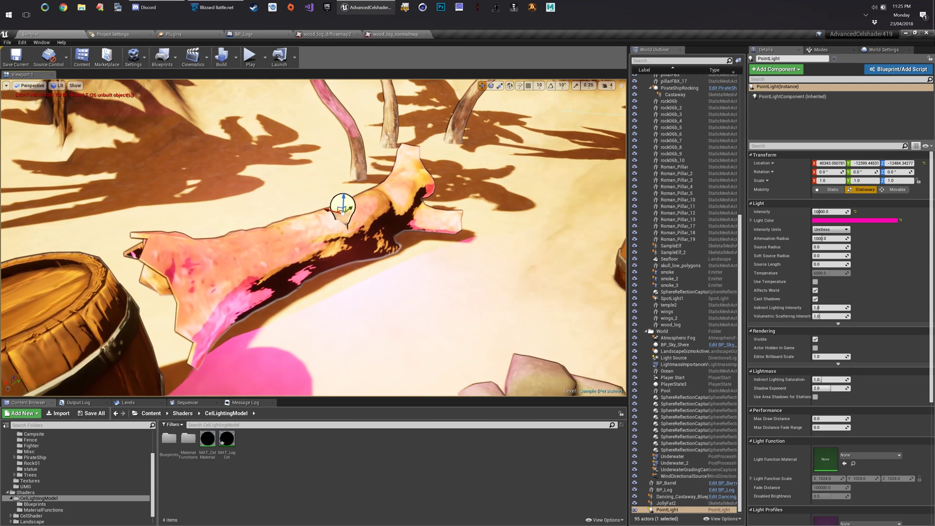